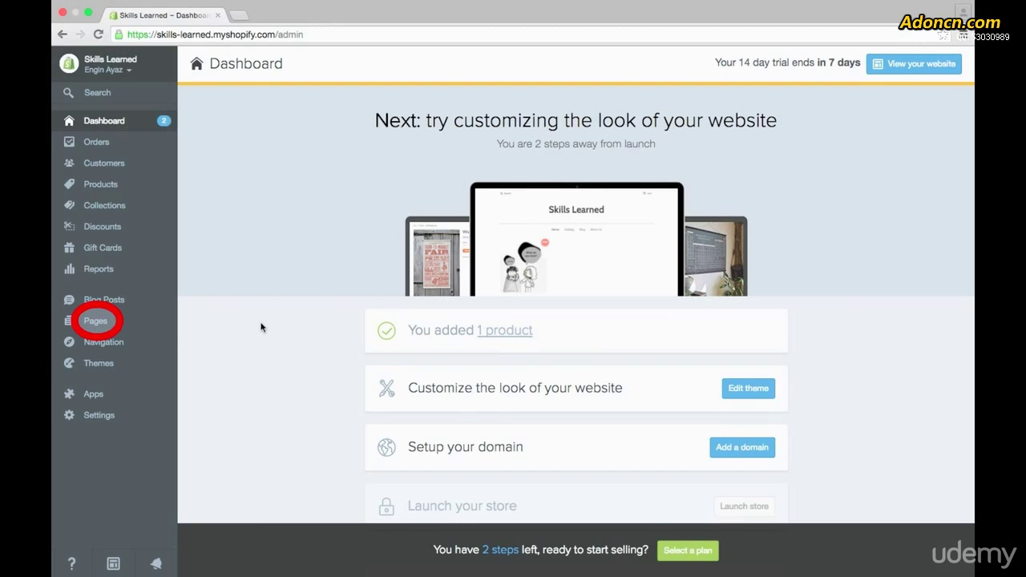
- Open the admin Pages list showing About Us, FAQ and Frontpage
click(95, 322)
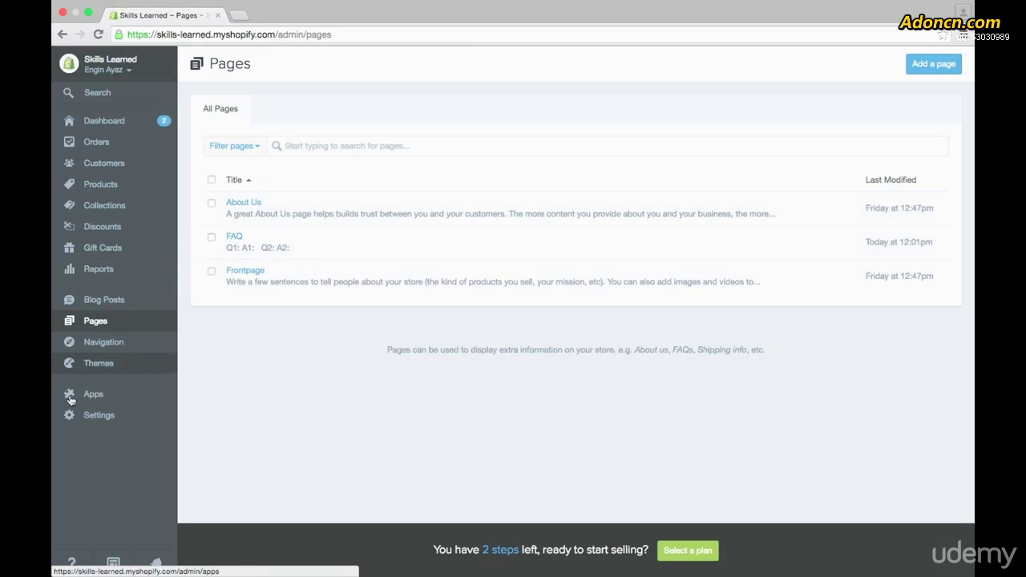
- View the live storefront homepage down to its footer, then return to the admin Pages list
click(113, 566)
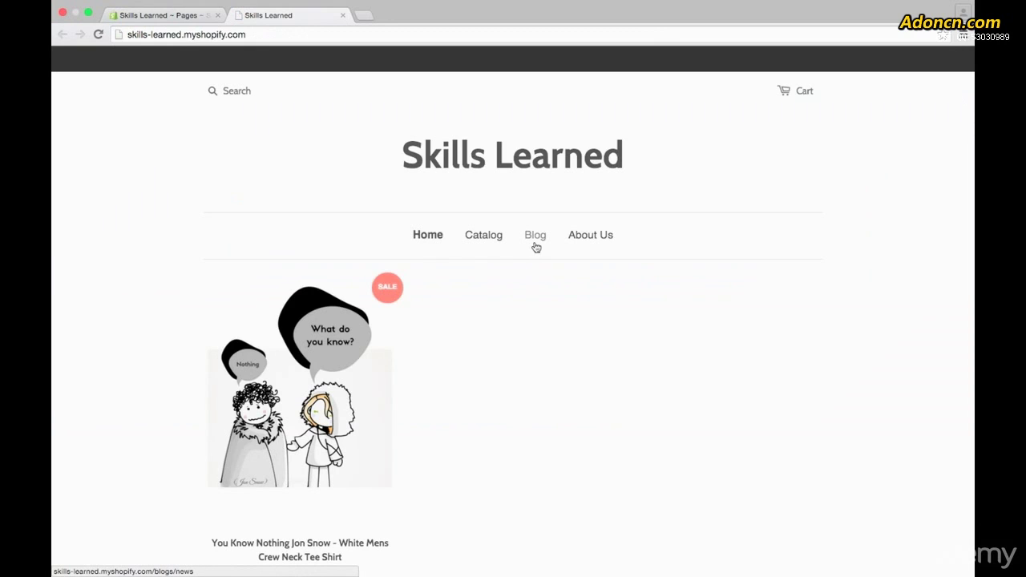
scroll(594, 242, down, 5)
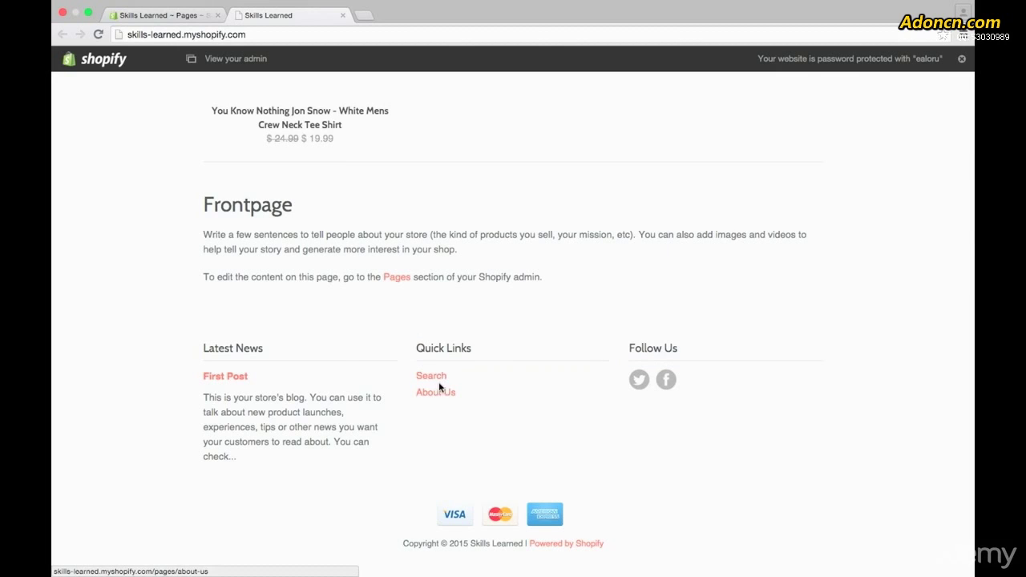
scroll(925, 332, up, 1)
scroll(925, 332, up, 5)
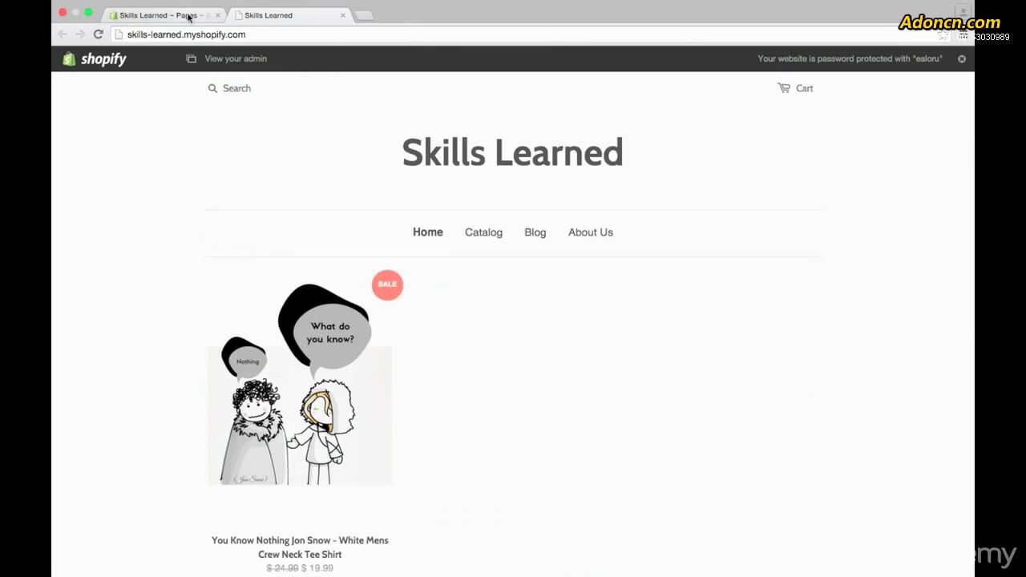
click(190, 16)
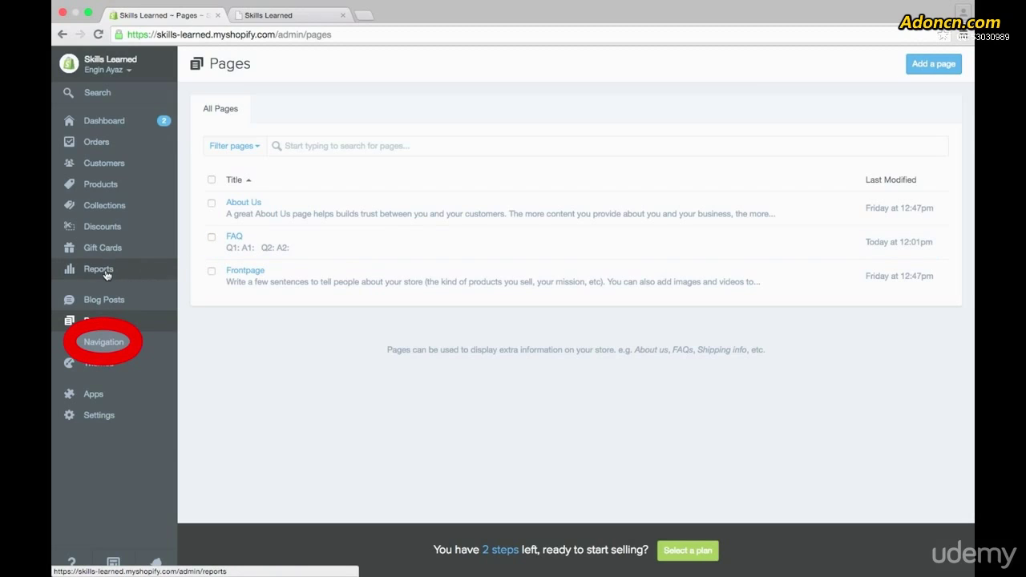
- Compare the Footer and Main Menu link lists in Navigation with the storefront's menu and footer
click(106, 343)
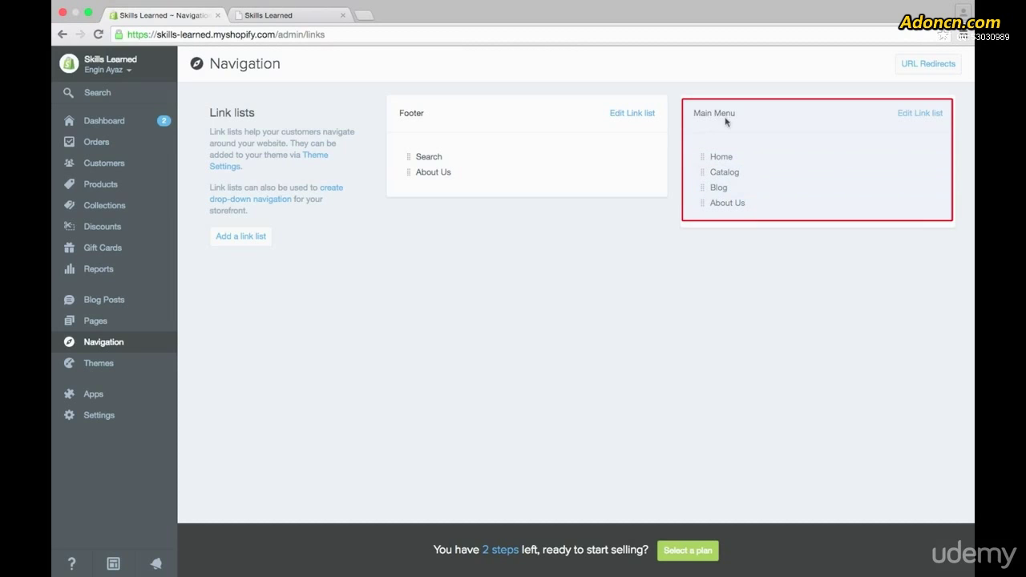
click(291, 16)
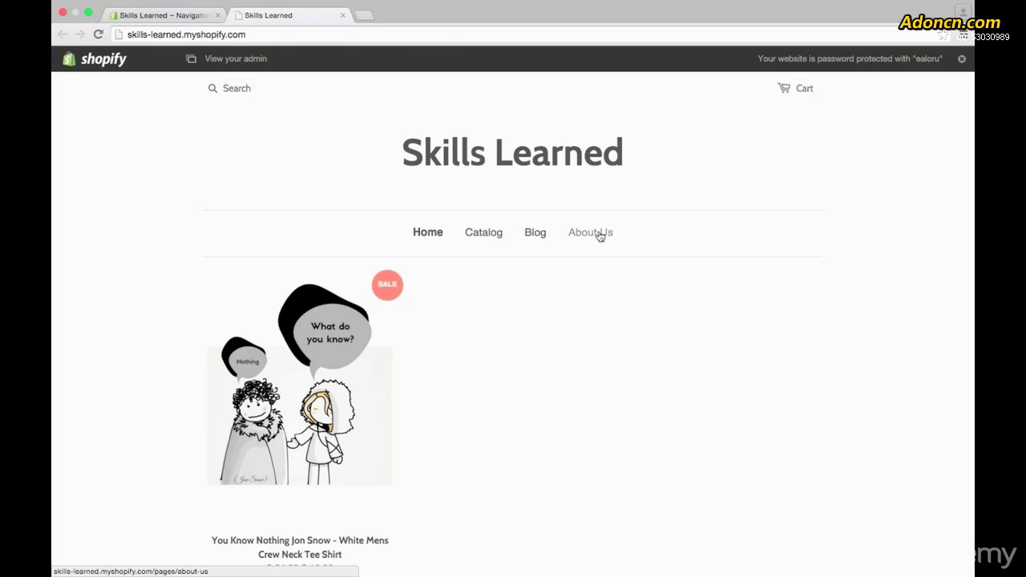
click(179, 16)
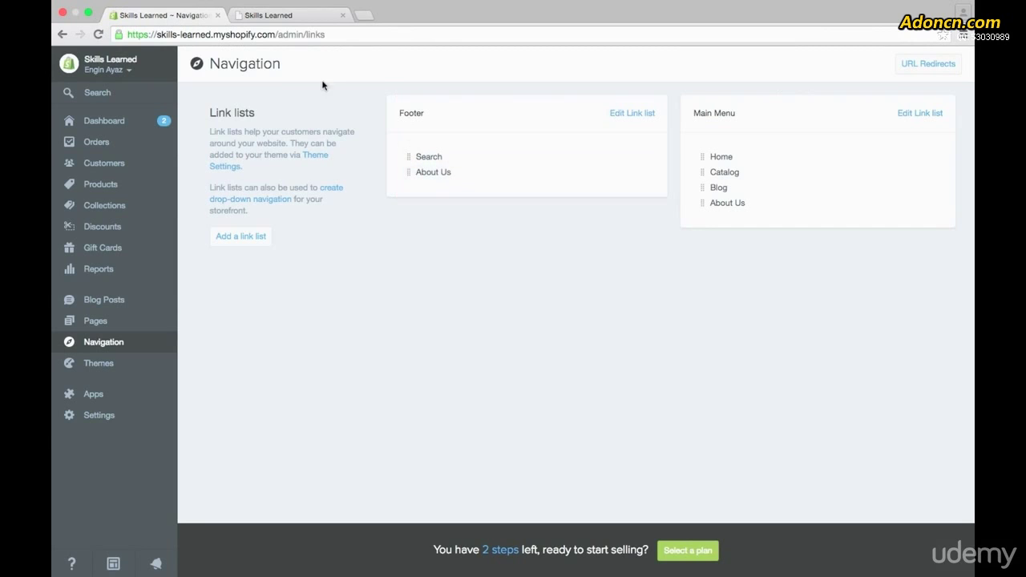
click(304, 20)
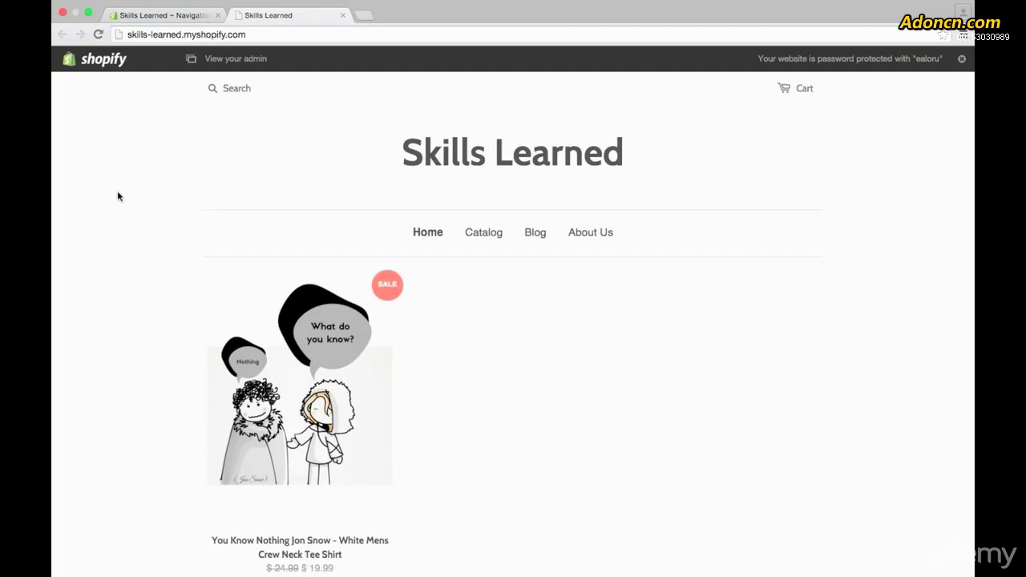
scroll(118, 206, down, 3)
scroll(118, 205, down, 8)
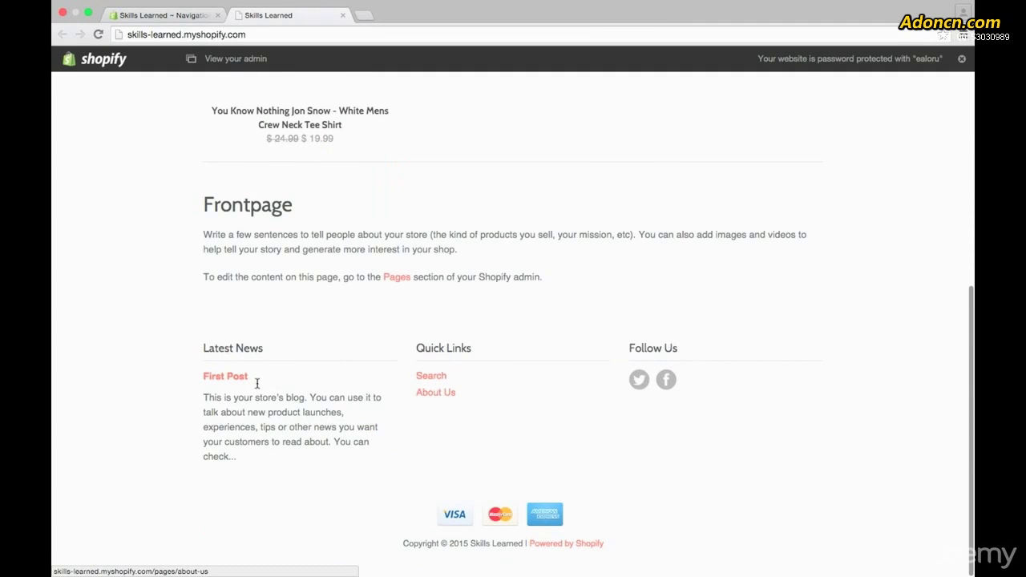
click(159, 18)
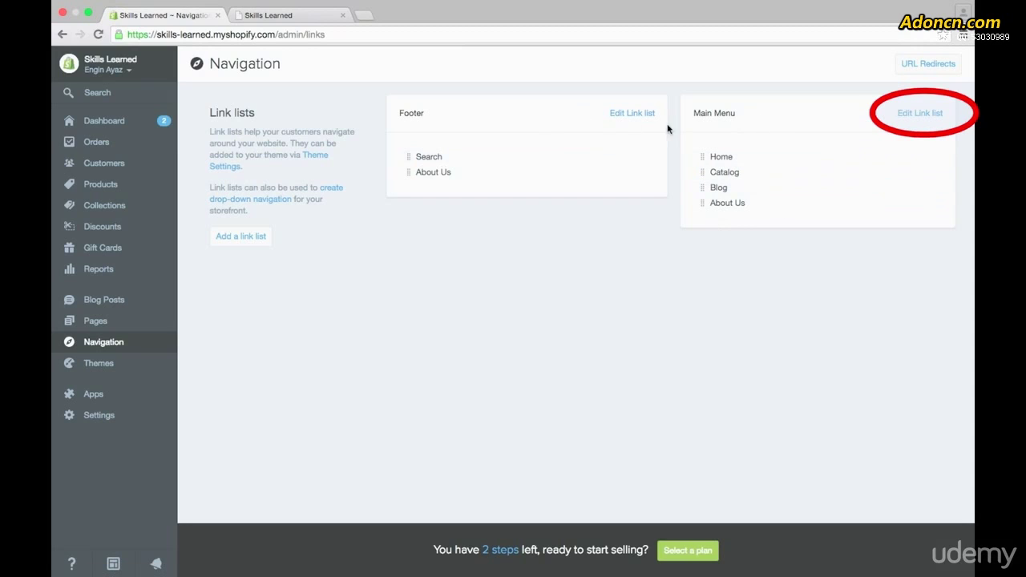
- Add a fifth, still unnamed Main Menu link of type Page pointing to FAQ
click(920, 115)
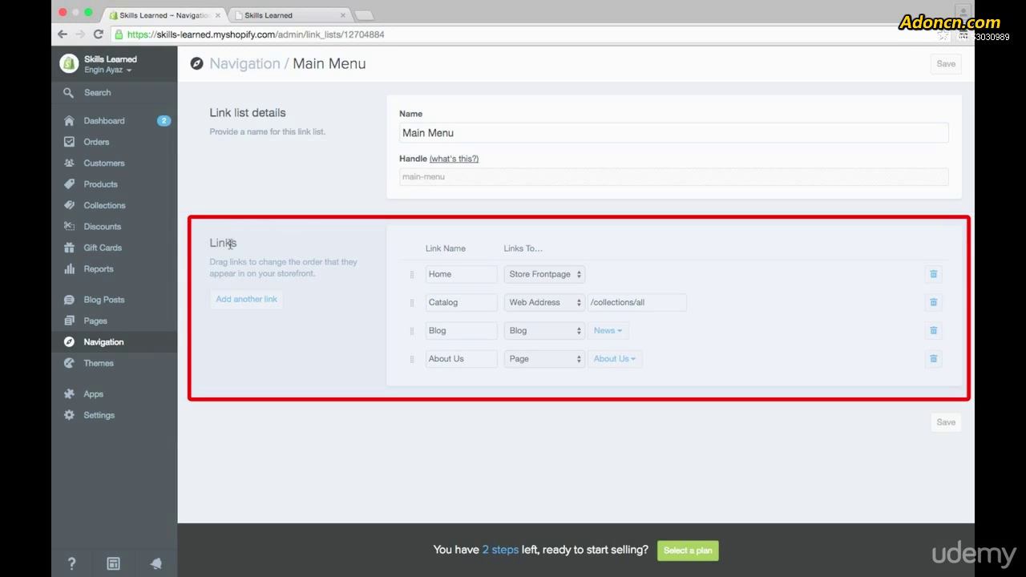
click(262, 300)
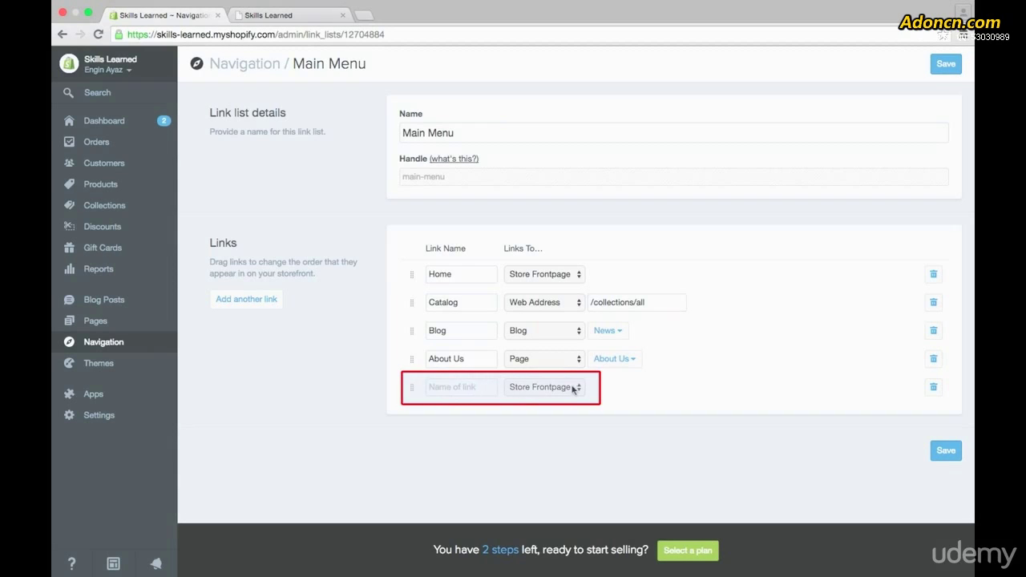
click(478, 391)
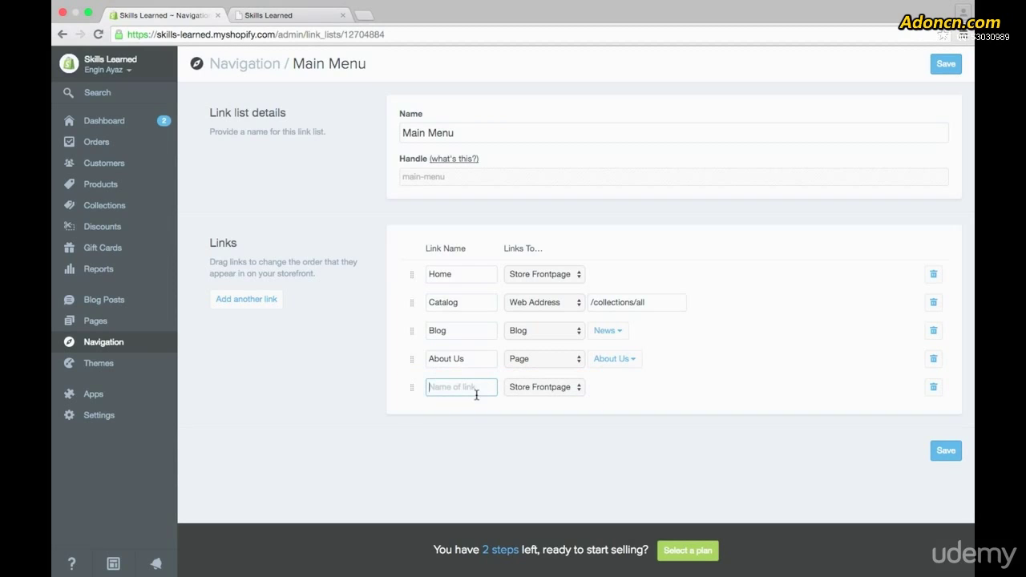
click(559, 389)
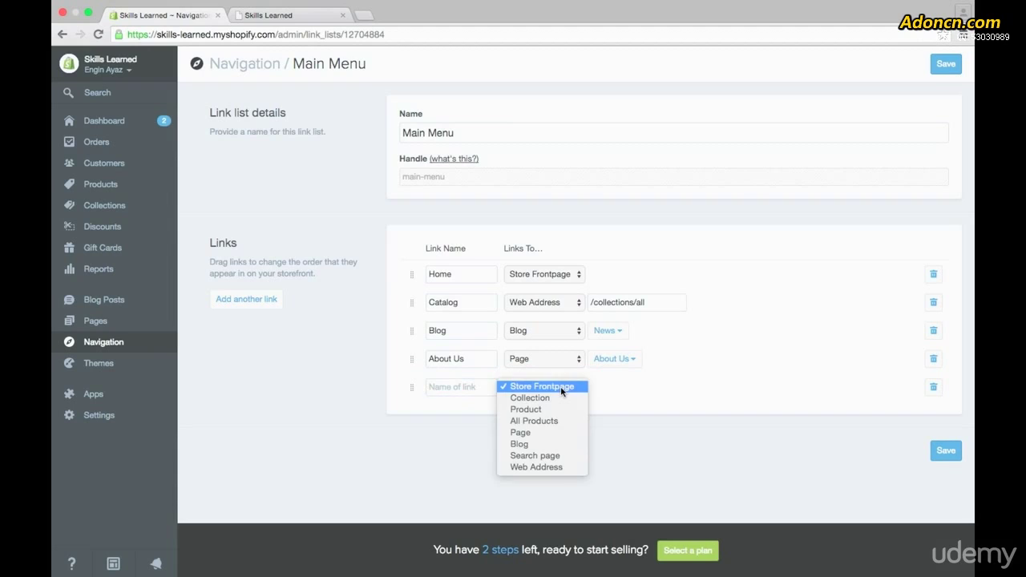
click(545, 433)
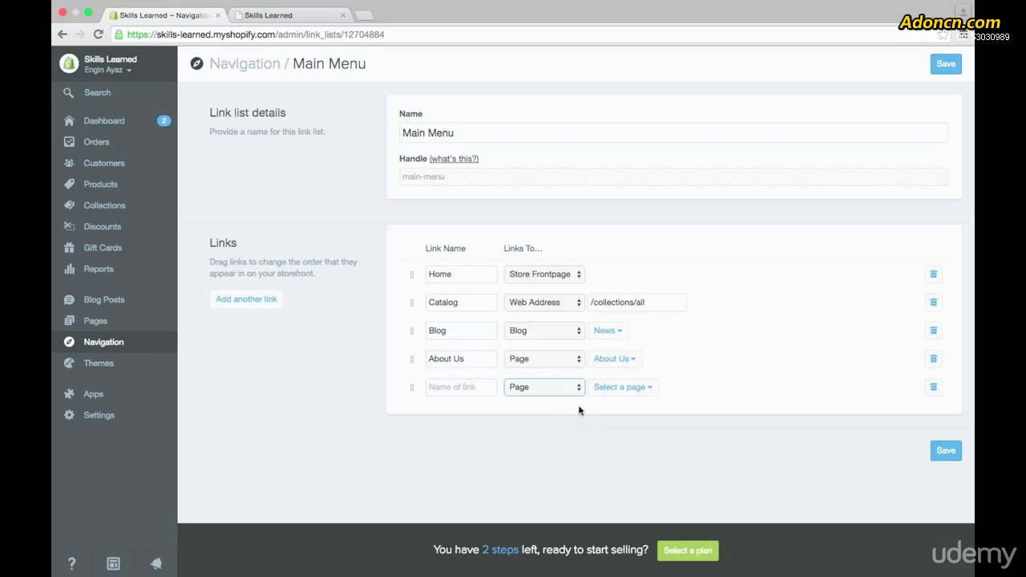
click(641, 392)
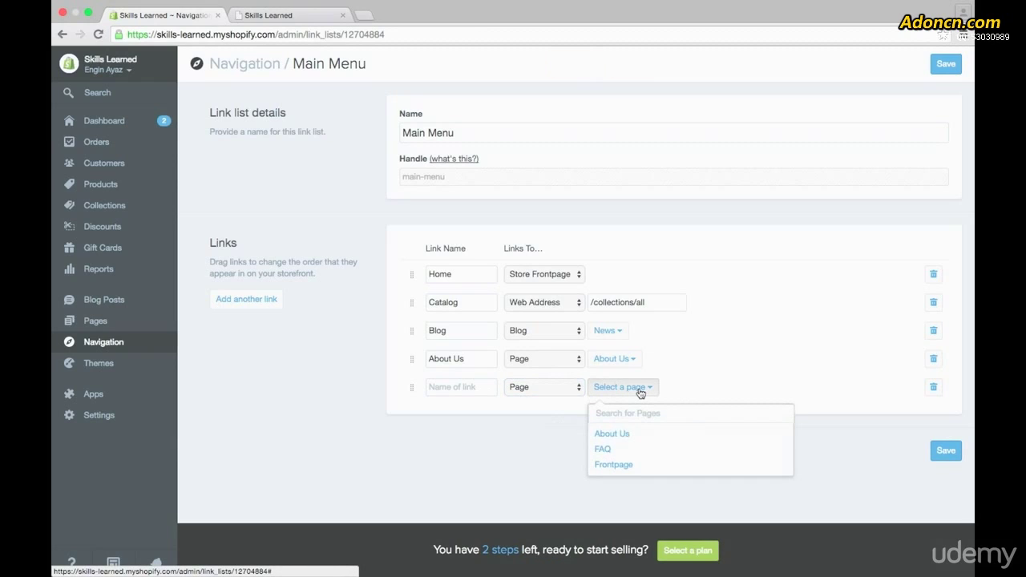
click(631, 450)
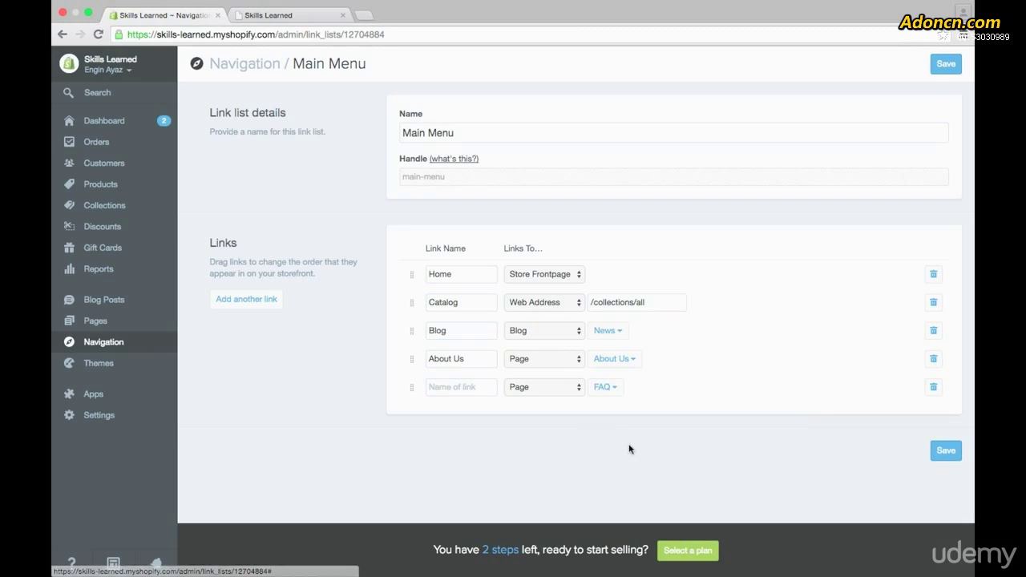
click(483, 388)
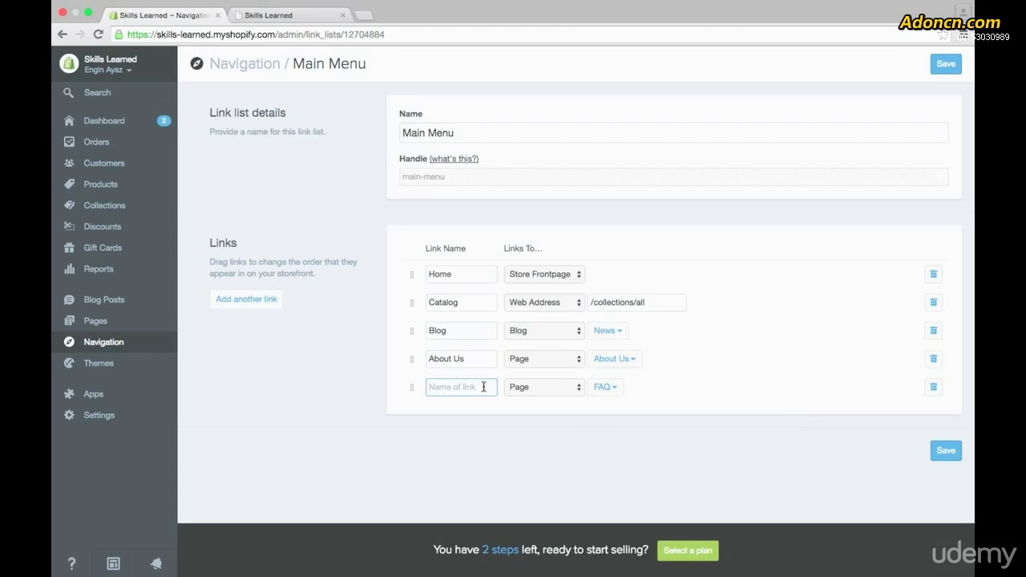
- Name the new Main Menu link FAQs and save the menu
text(FAW)
click(259, 17)
key(super+r)
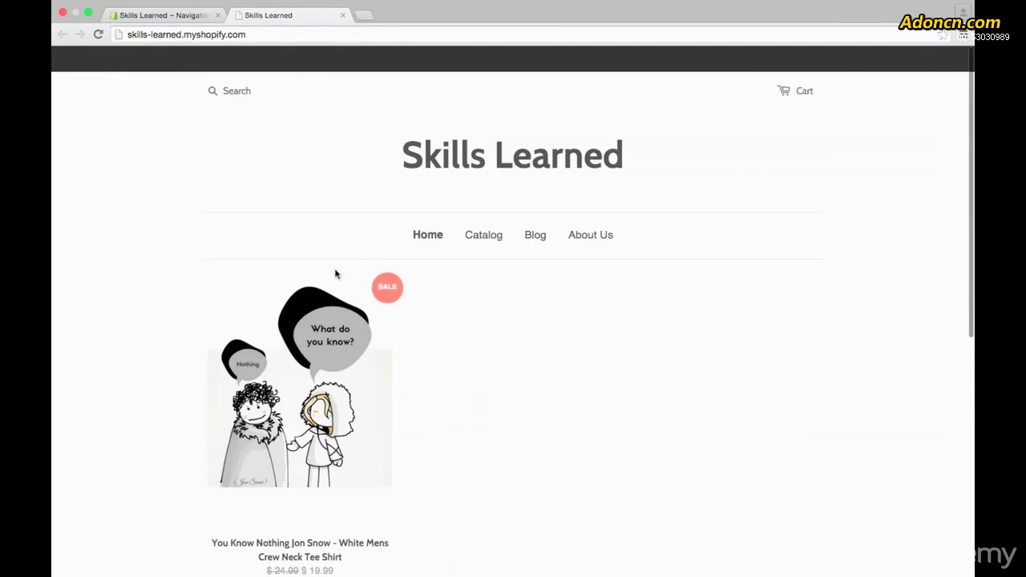
click(208, 19)
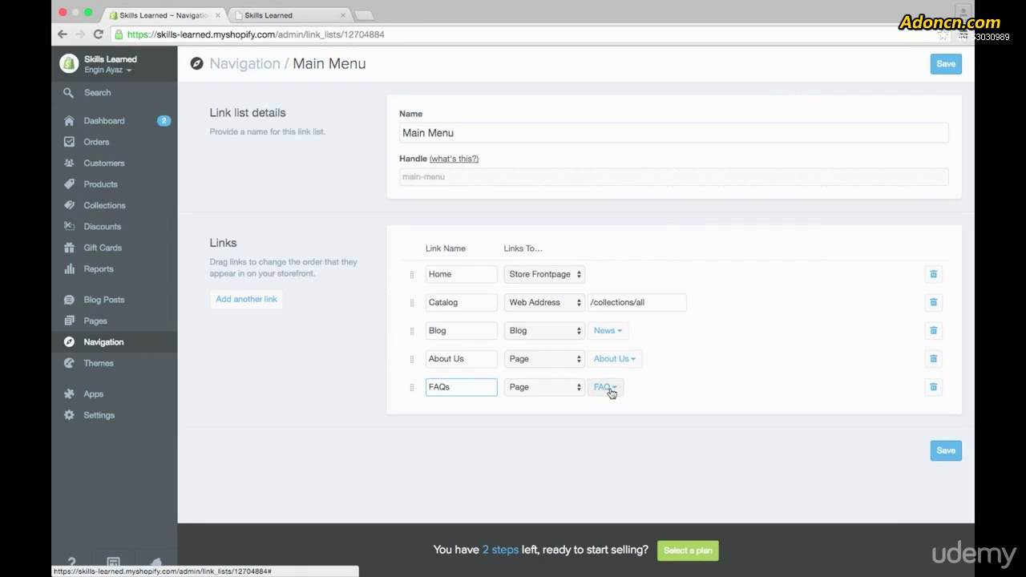
click(944, 452)
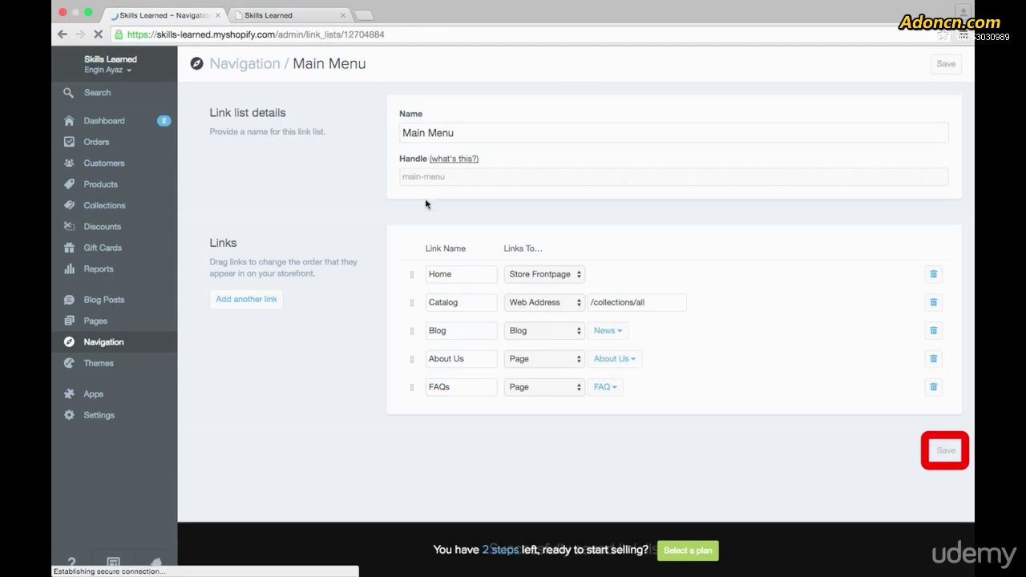
- Reload the storefront and follow the new FAQs menu link to the FAQ page
click(294, 18)
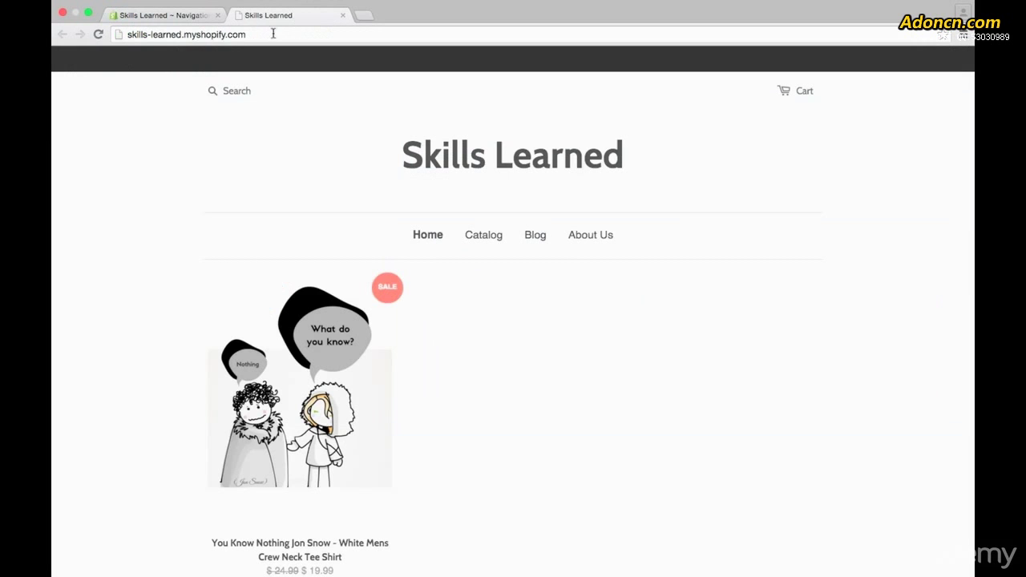
click(97, 35)
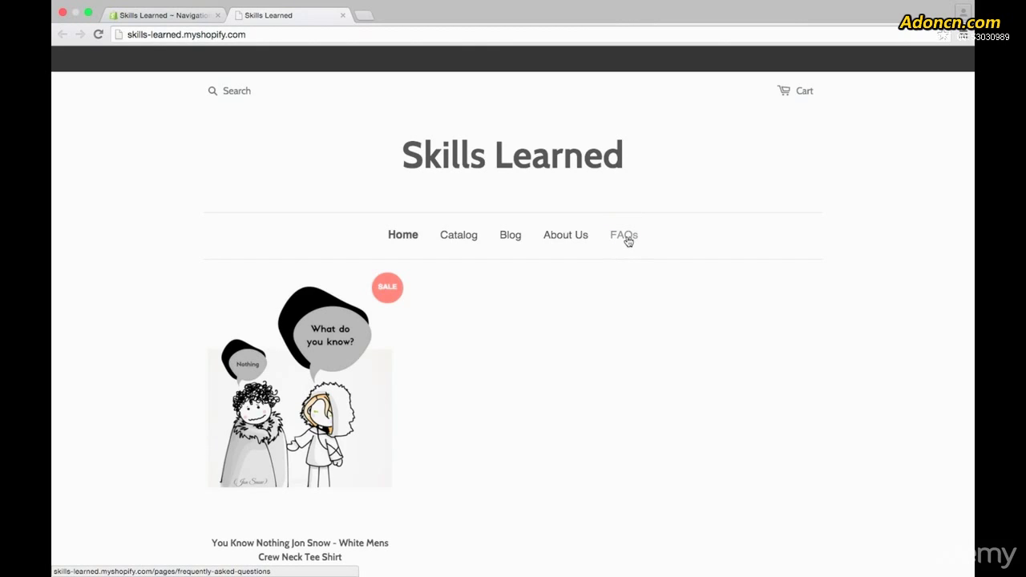
click(628, 238)
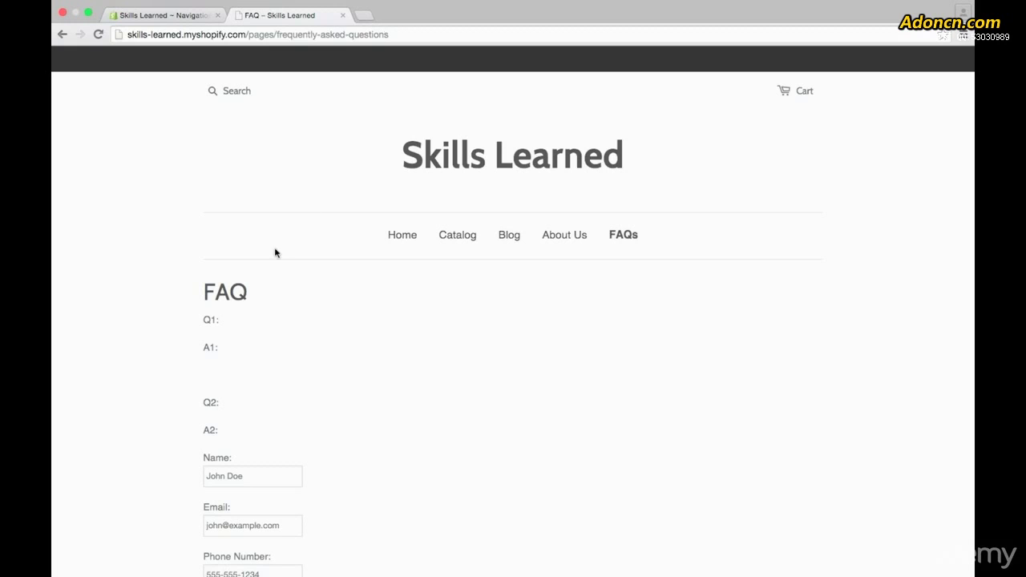
click(177, 18)
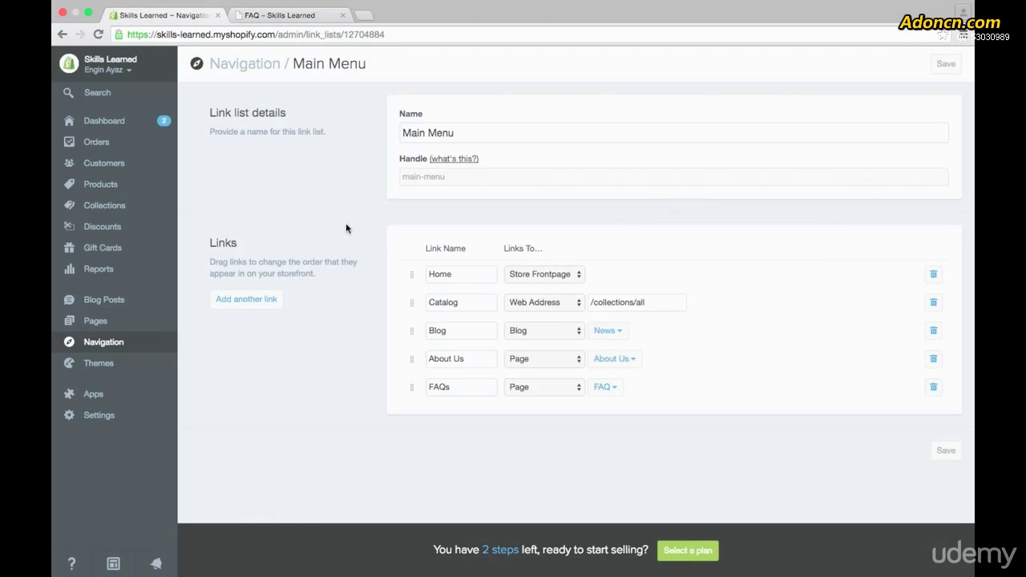
- Add a third Footer link named FAQ pointing to the FAQ page and save the list
click(115, 343)
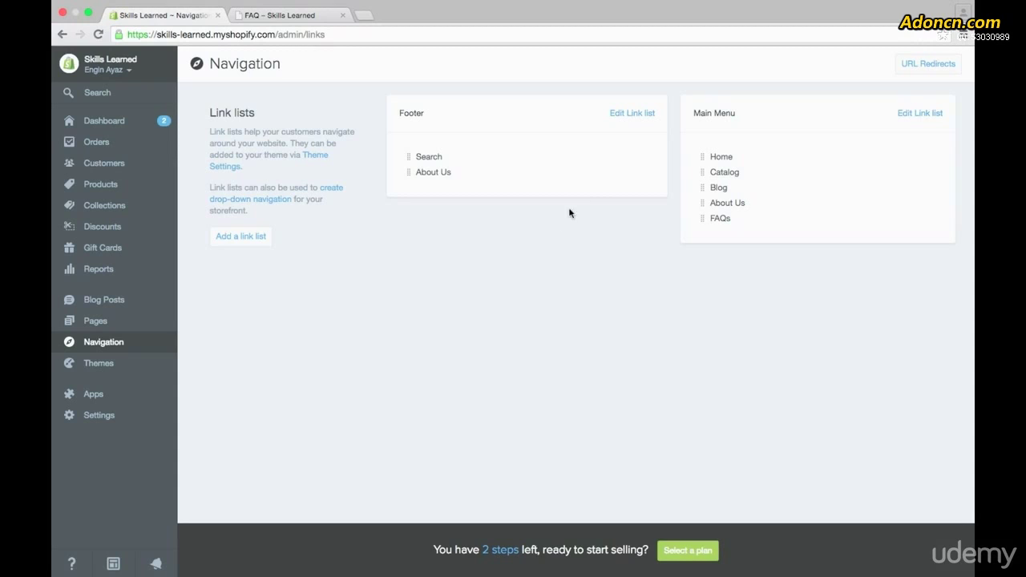
click(632, 114)
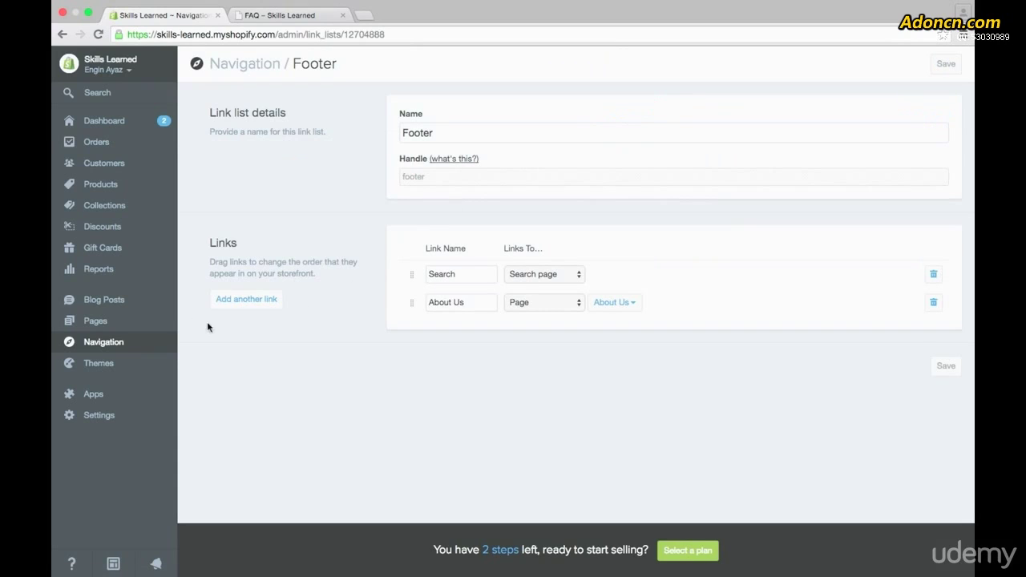
click(250, 301)
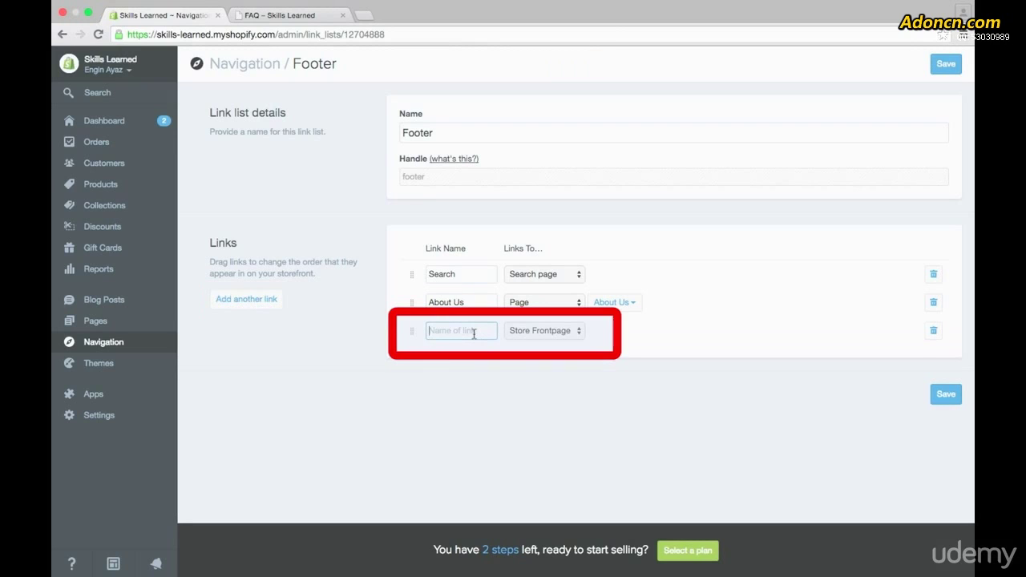
text(FAQ)
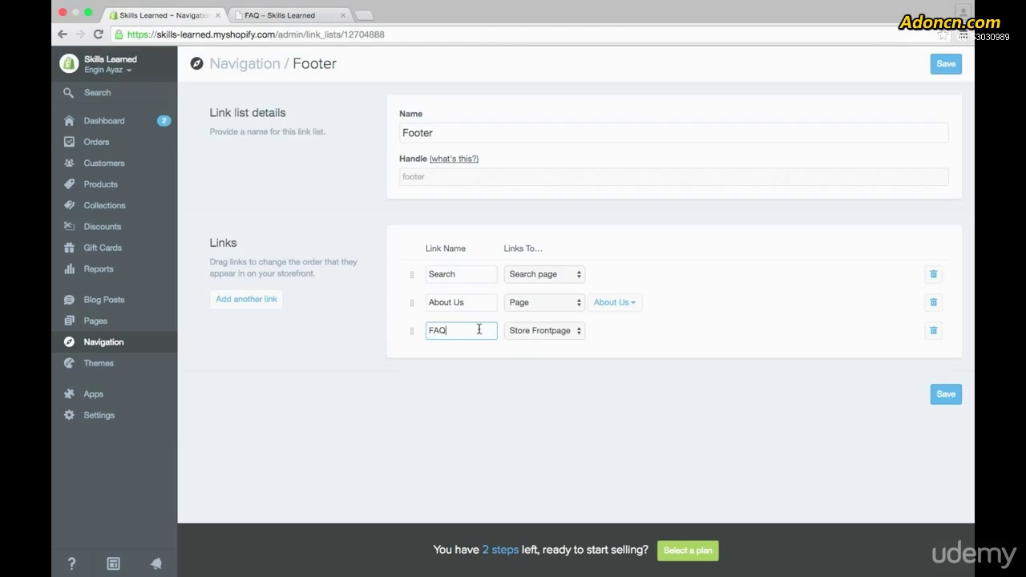
click(566, 337)
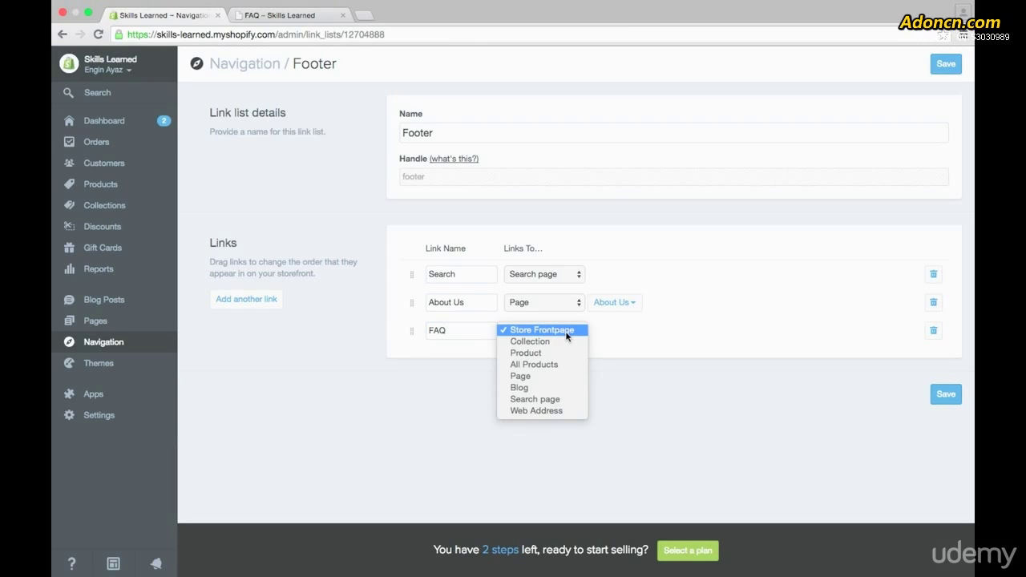
click(560, 377)
click(638, 332)
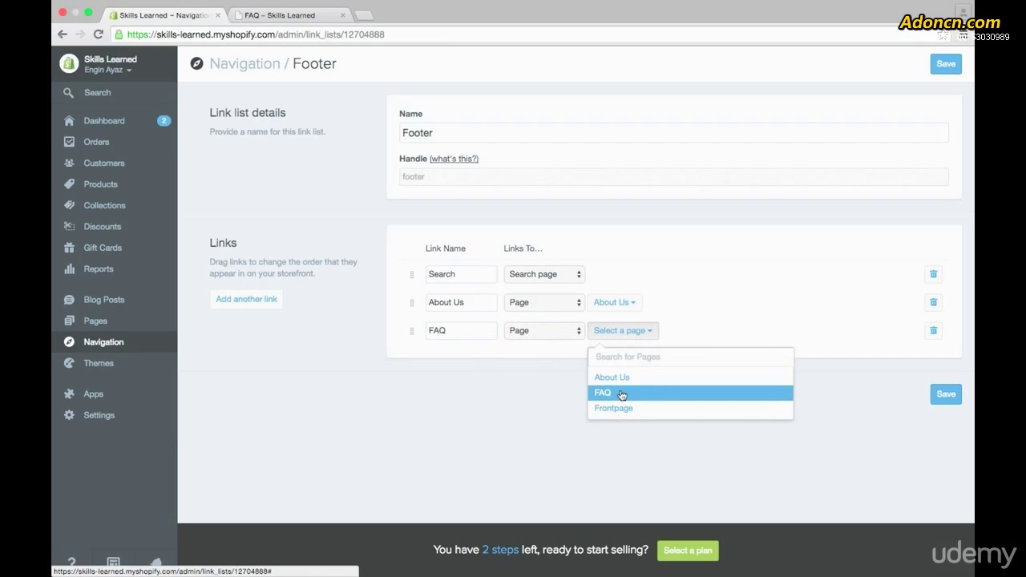
click(622, 394)
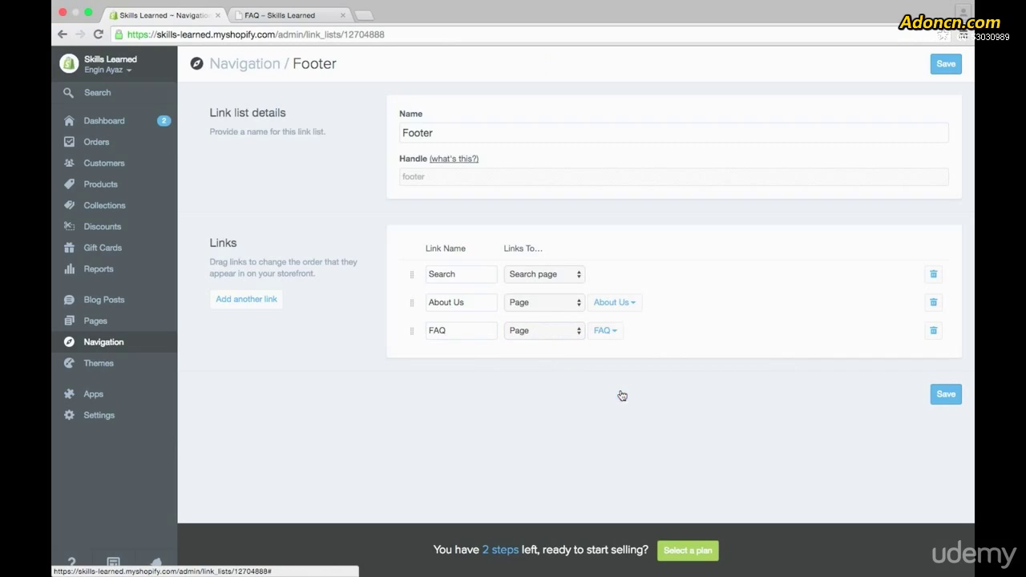
click(946, 396)
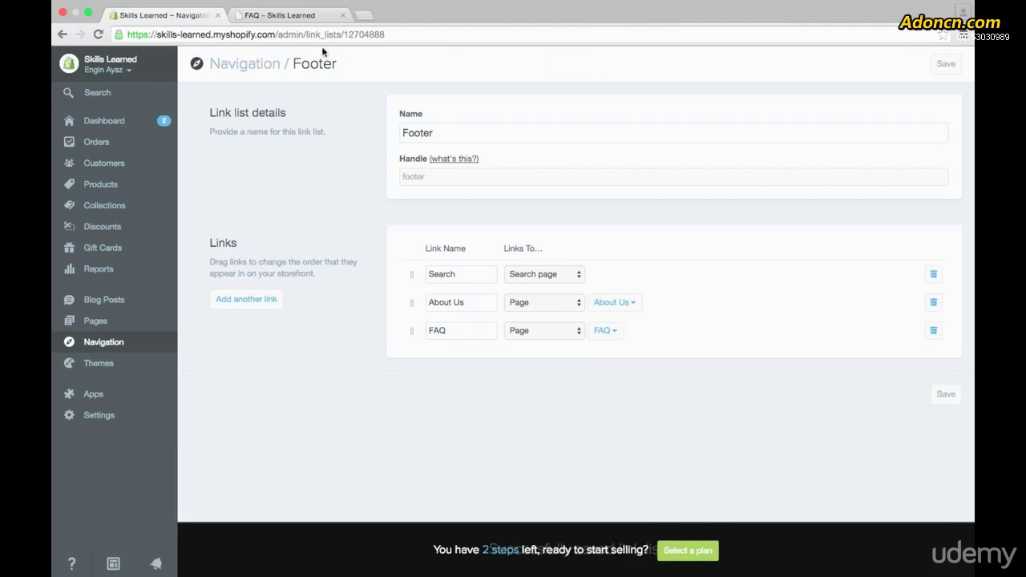
click(287, 16)
- Reload the storefront FAQ page and test the new FAQ link under the footer's Quick Links
click(99, 34)
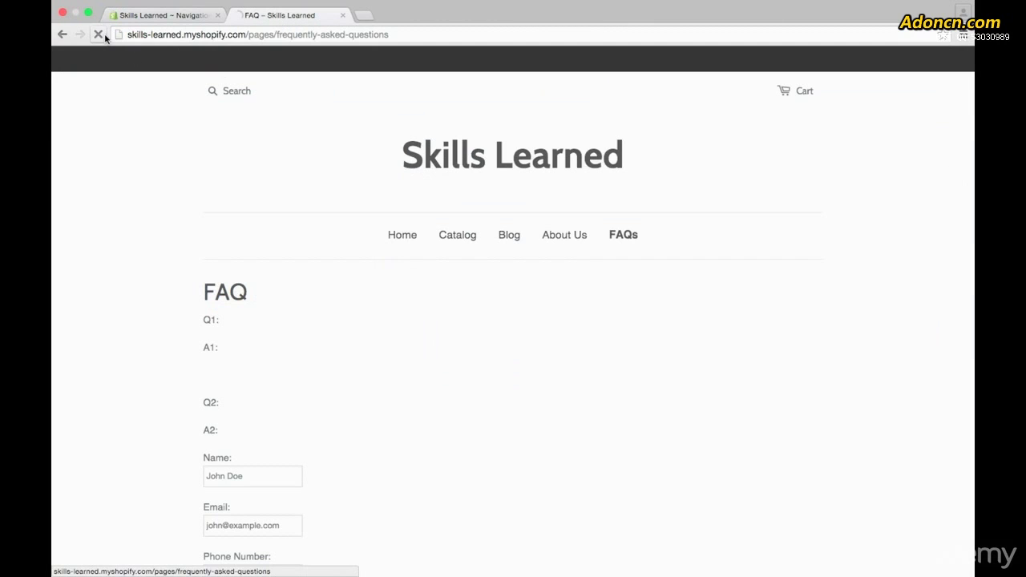
scroll(125, 161, down, 10)
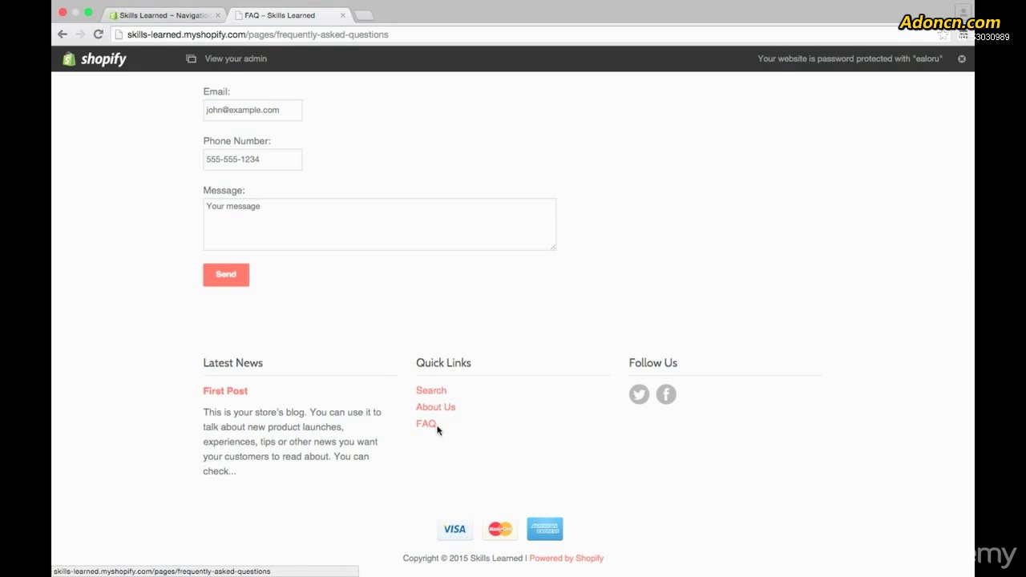
click(428, 430)
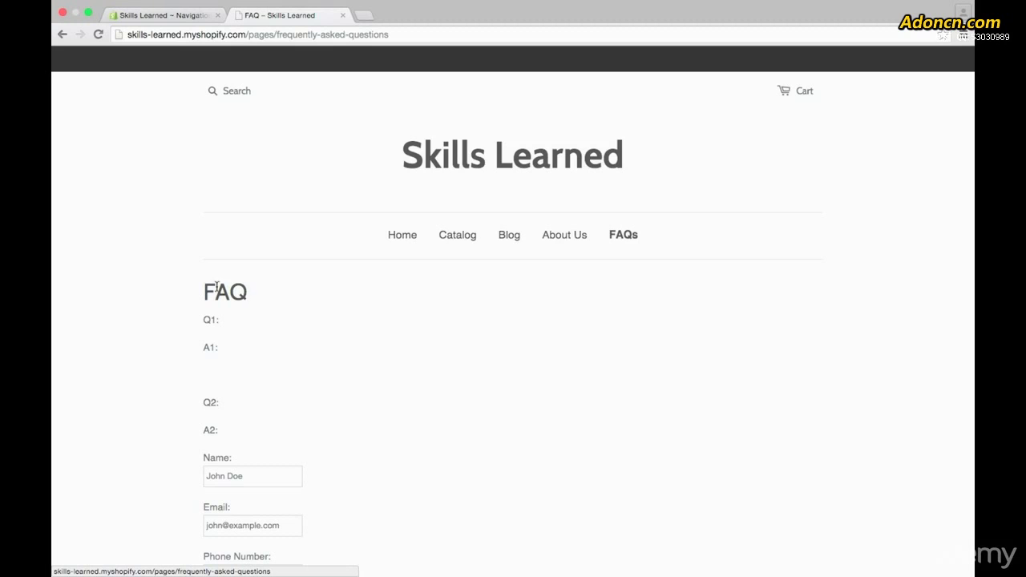
click(184, 17)
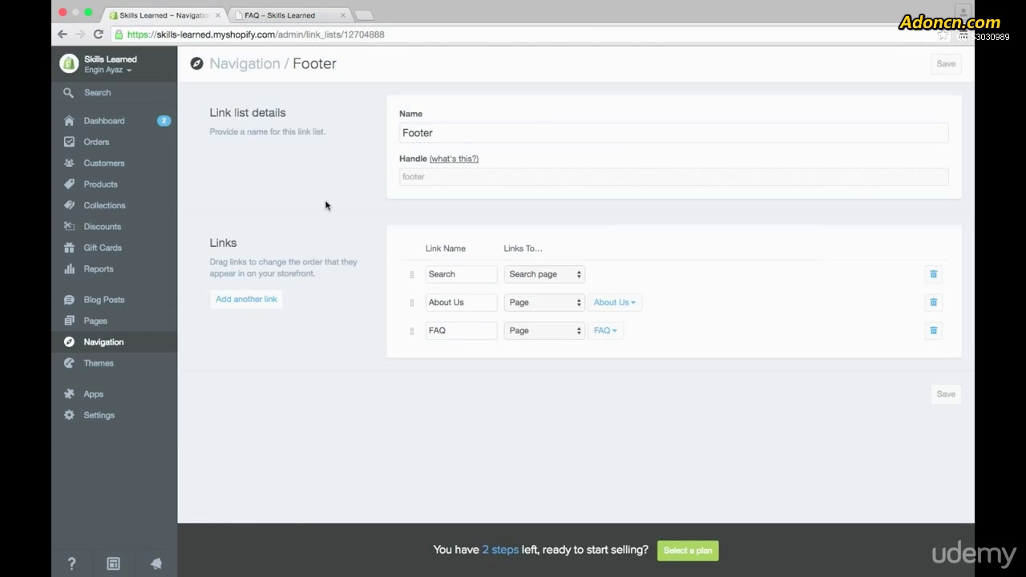
- Start a blank new link list from Navigation, checking the storefront menu along the way
click(97, 347)
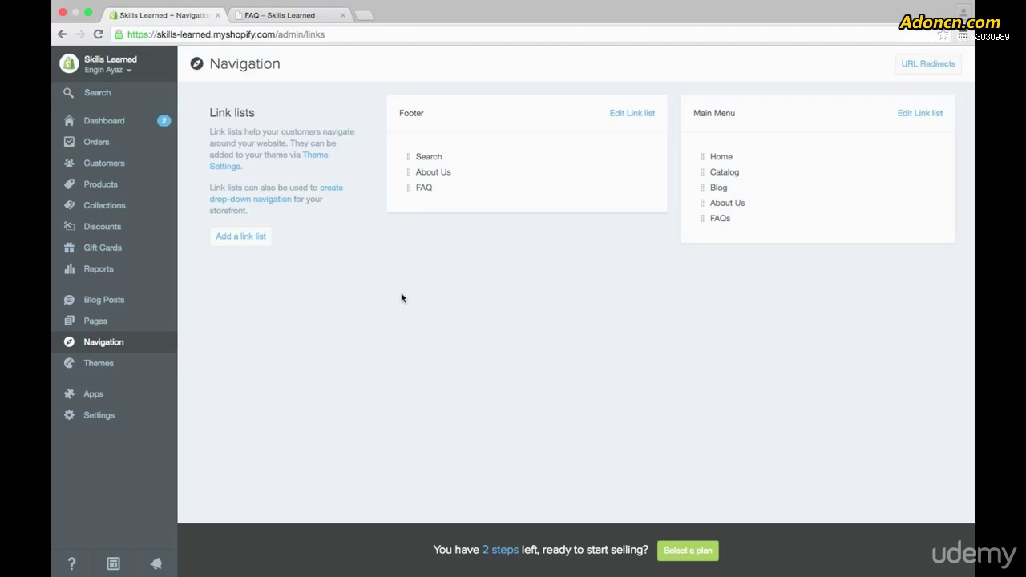
click(248, 239)
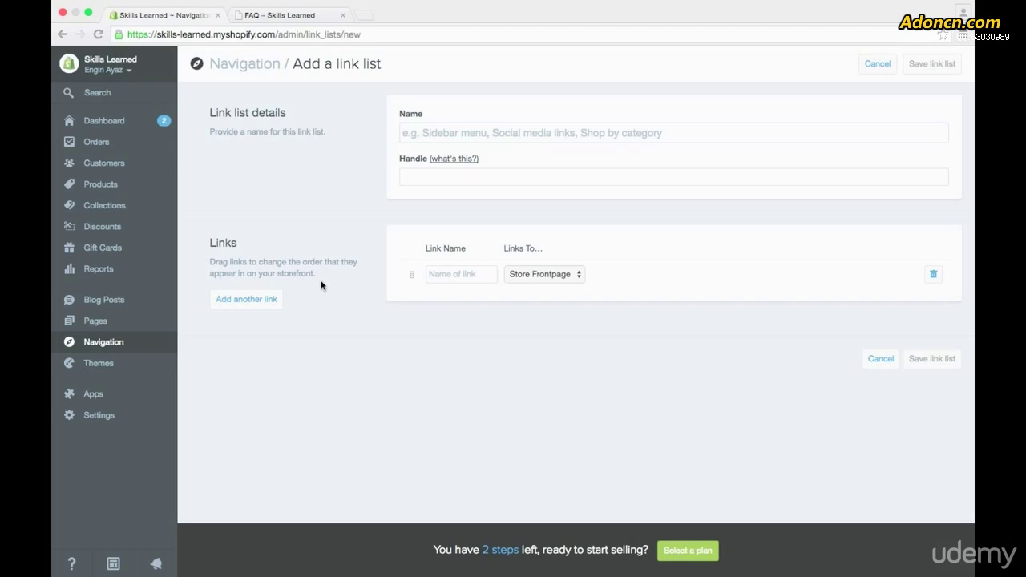
click(266, 17)
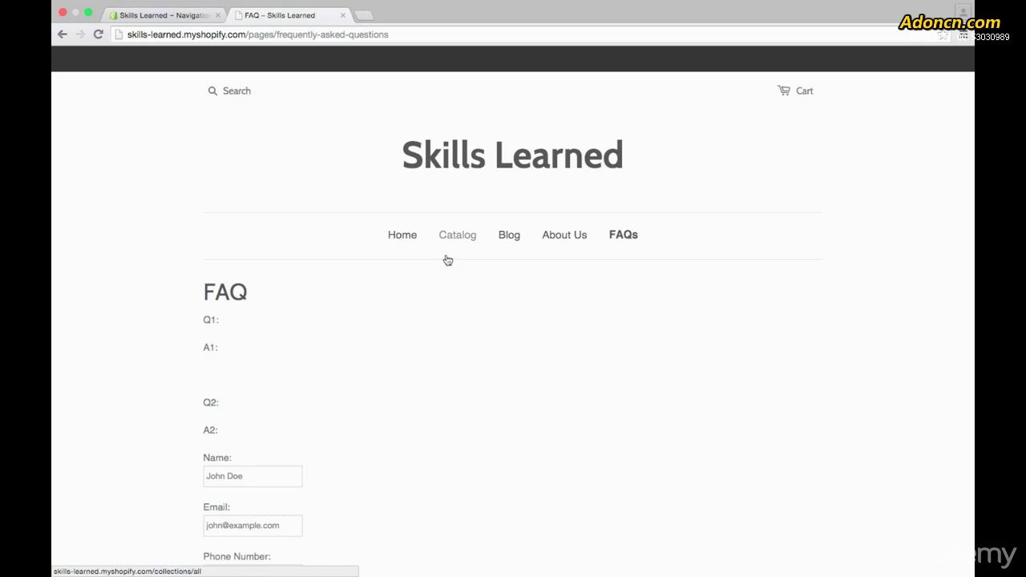
click(184, 16)
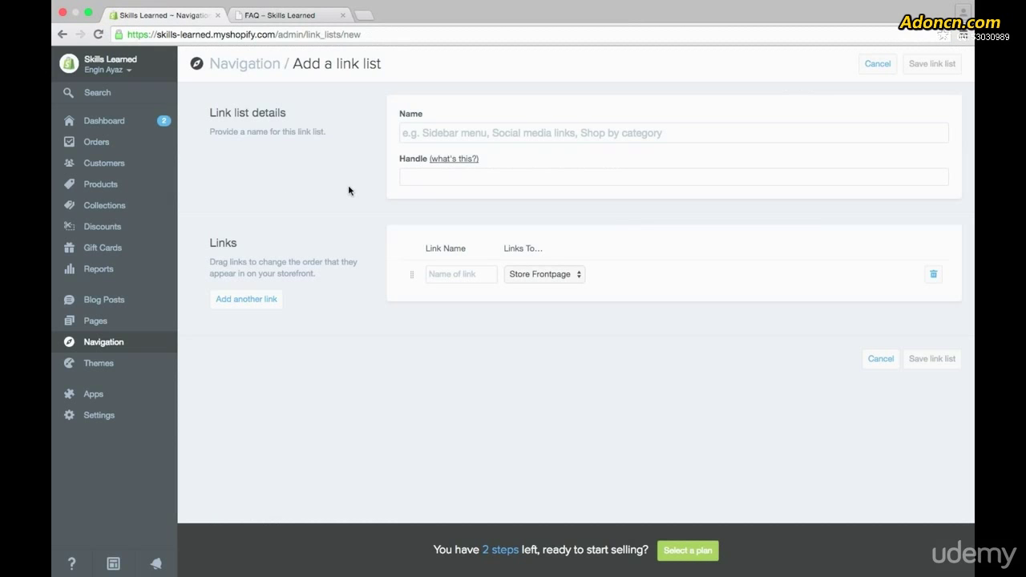
- Name the new list Catalog and add a Mens link to the Mens collection
click(444, 138)
text(Catalog)
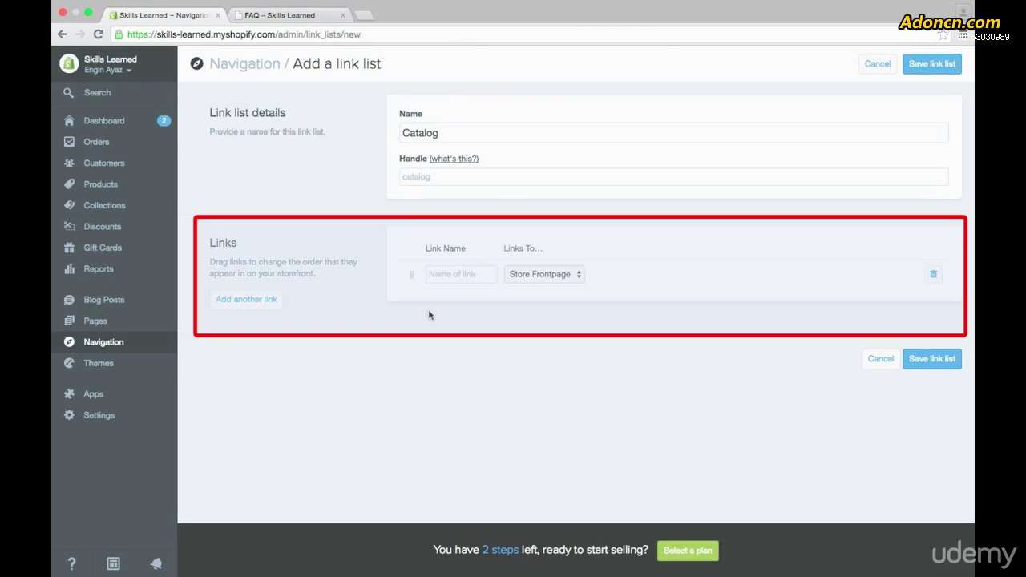
click(468, 279)
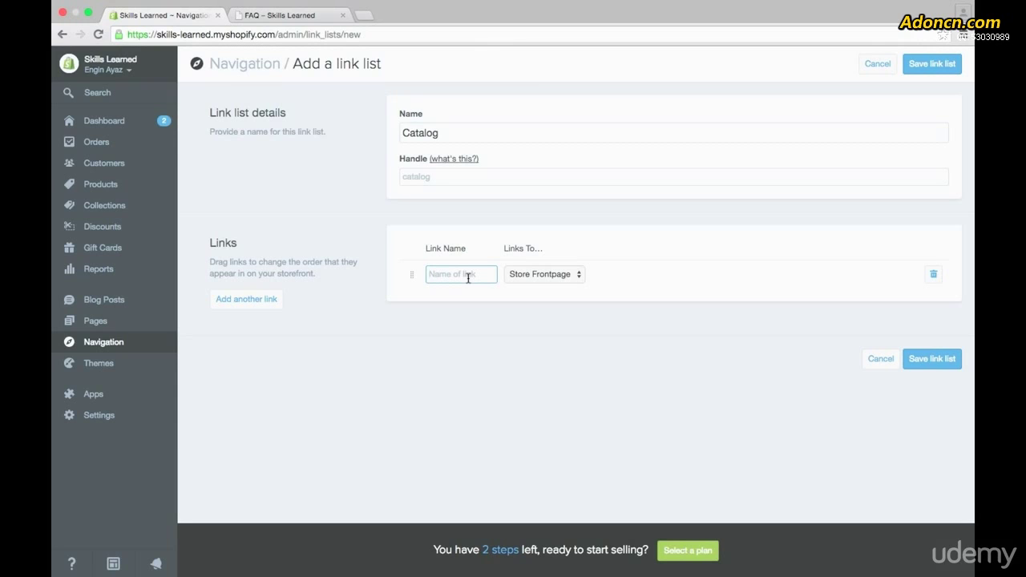
text(Mens)
click(547, 276)
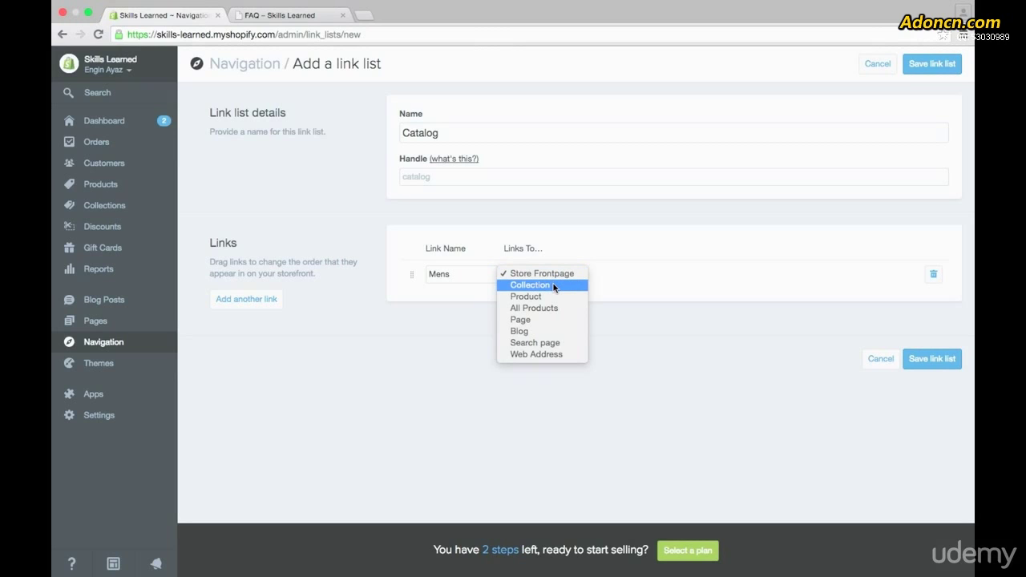
click(554, 286)
click(611, 276)
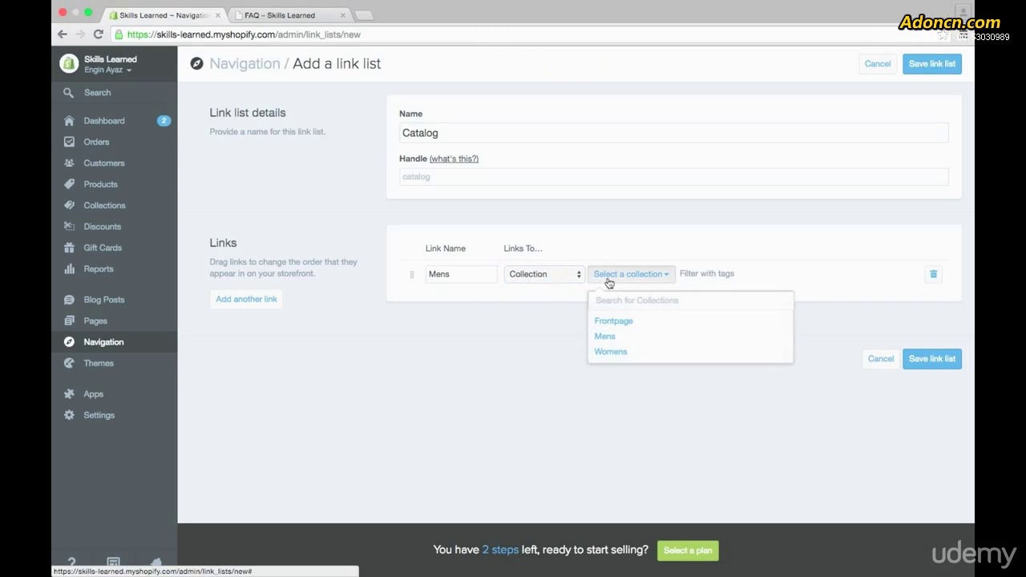
click(607, 338)
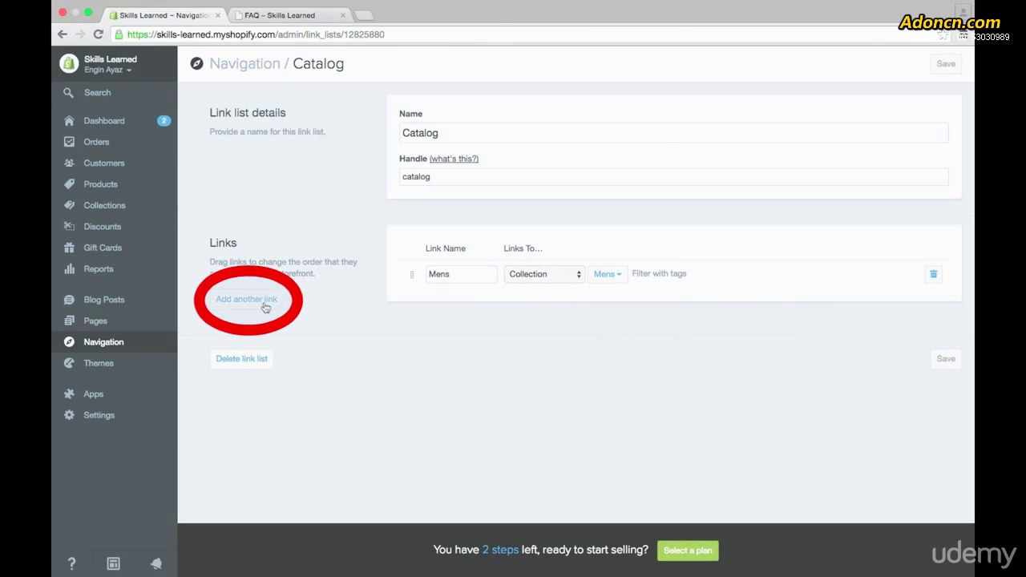
- Add a Womens link to the Womens collection and save the Catalog list
click(265, 305)
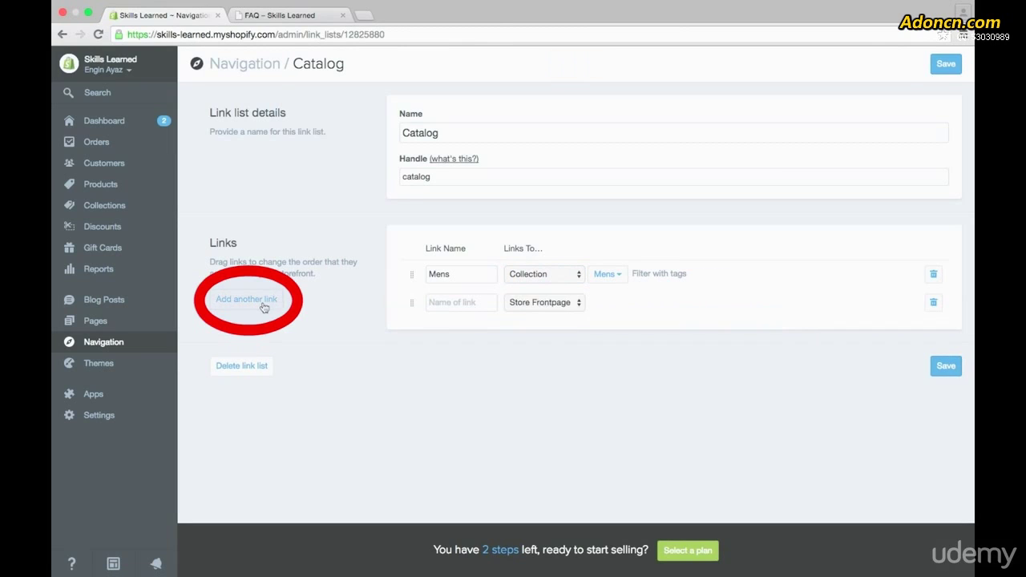
click(450, 305)
text(Womens)
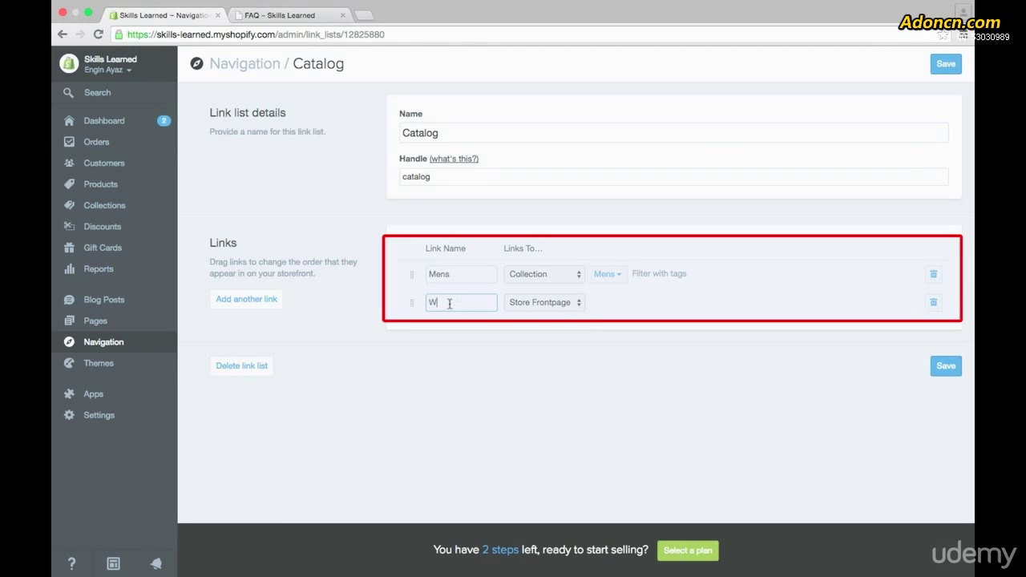
click(535, 304)
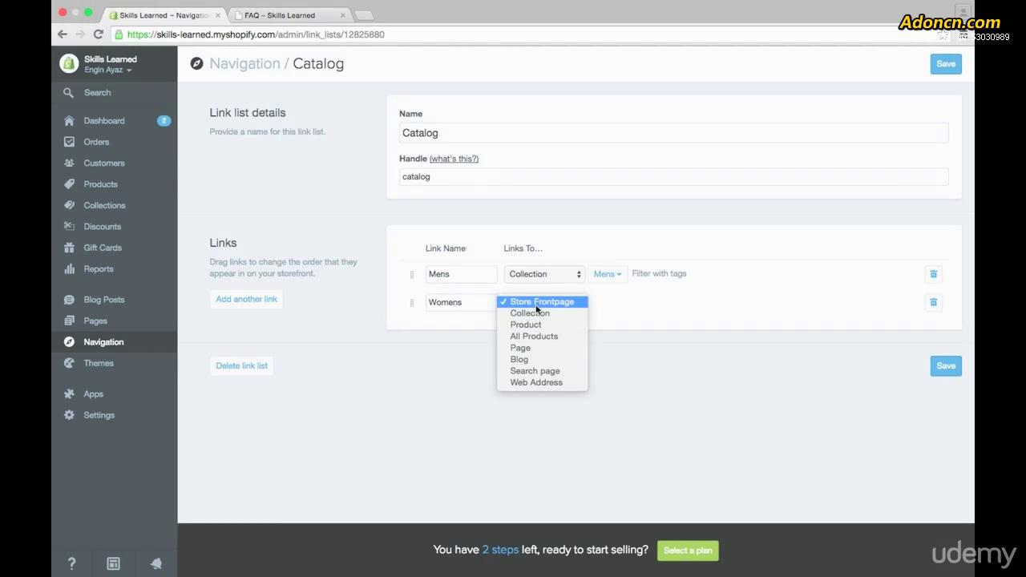
click(544, 314)
click(622, 305)
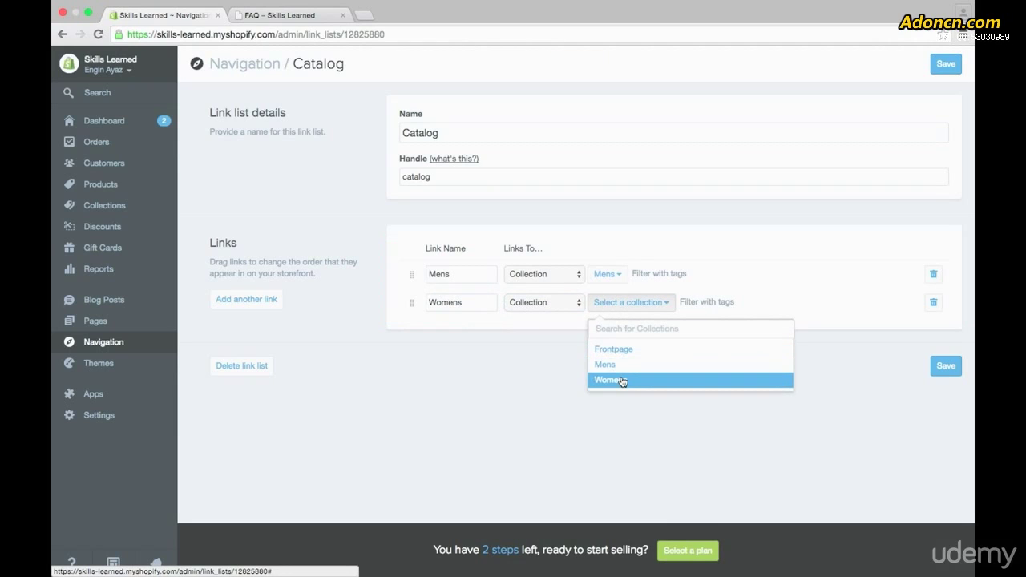
click(622, 381)
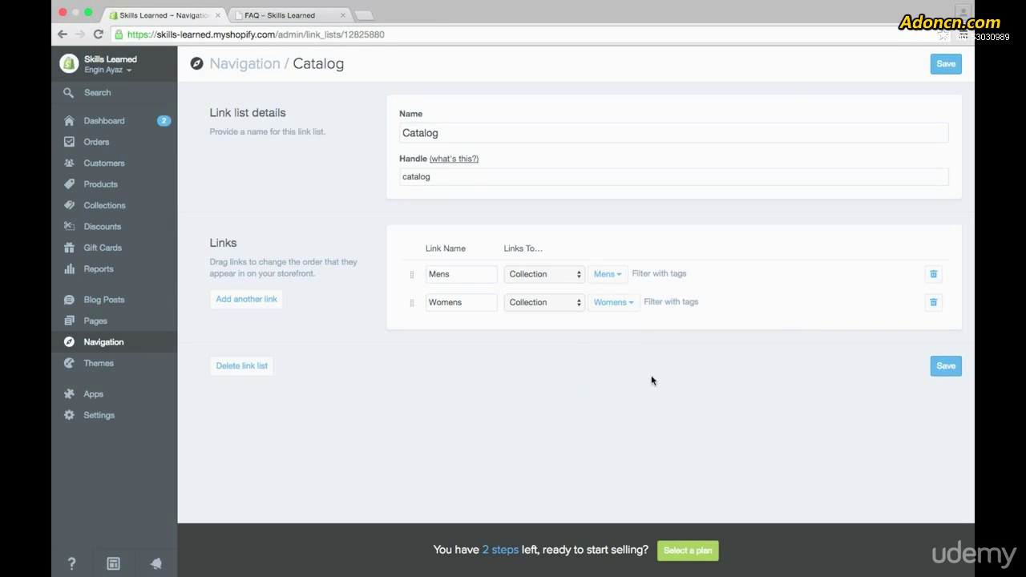
click(947, 368)
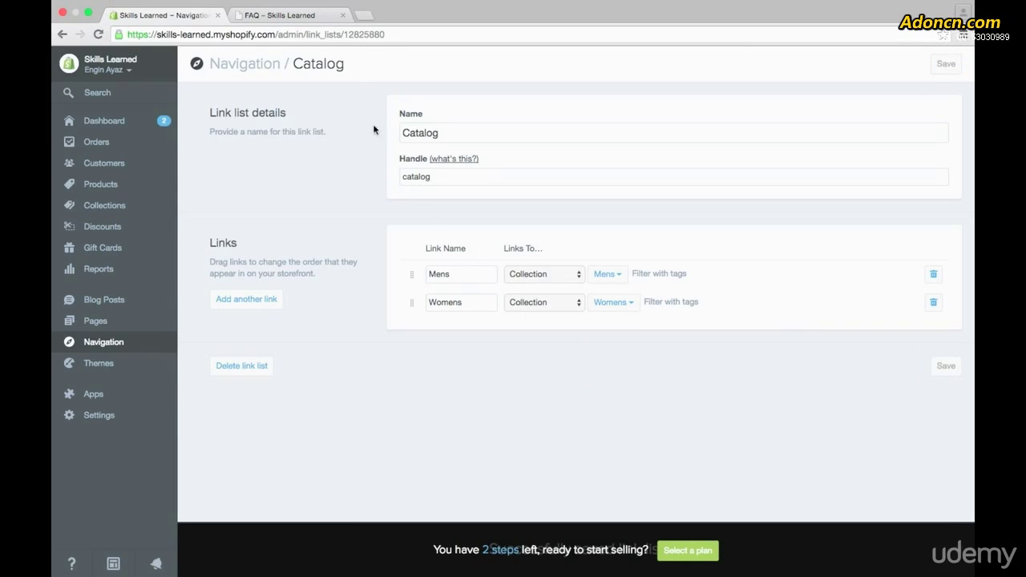
- Reload the storefront and open the Mens collection from the new Catalog dropdown
click(309, 20)
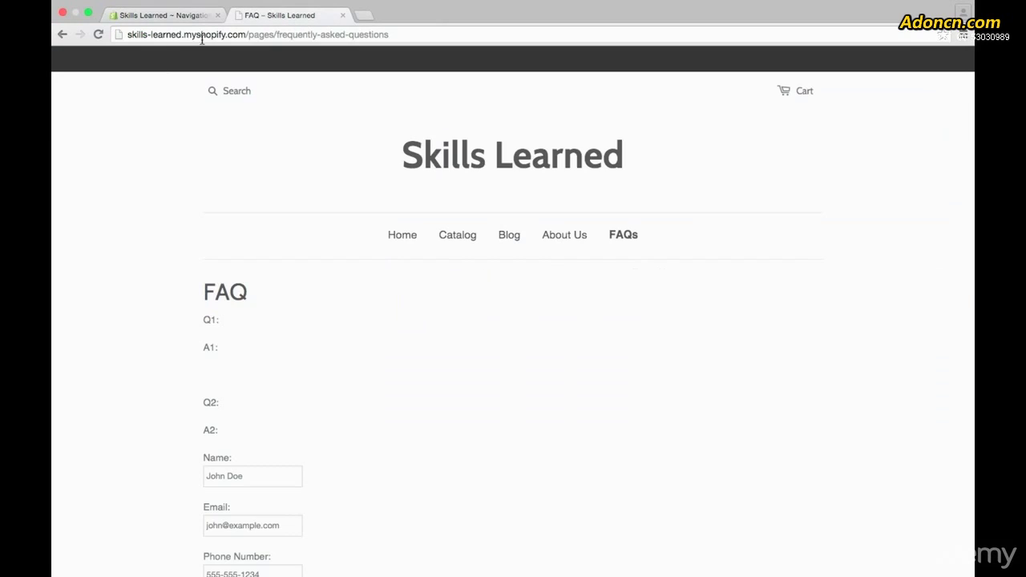
click(99, 34)
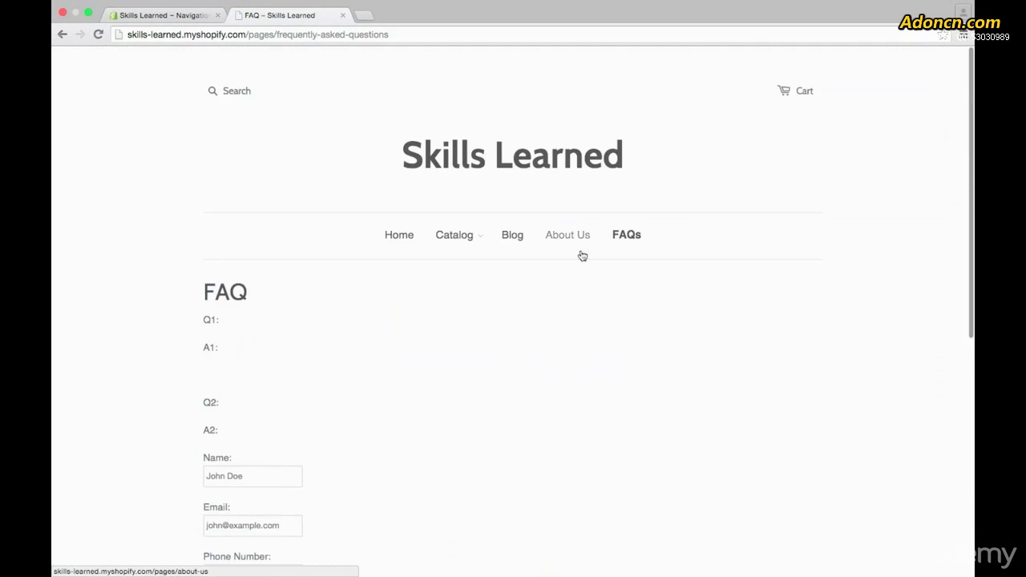
mouse_move(472, 240)
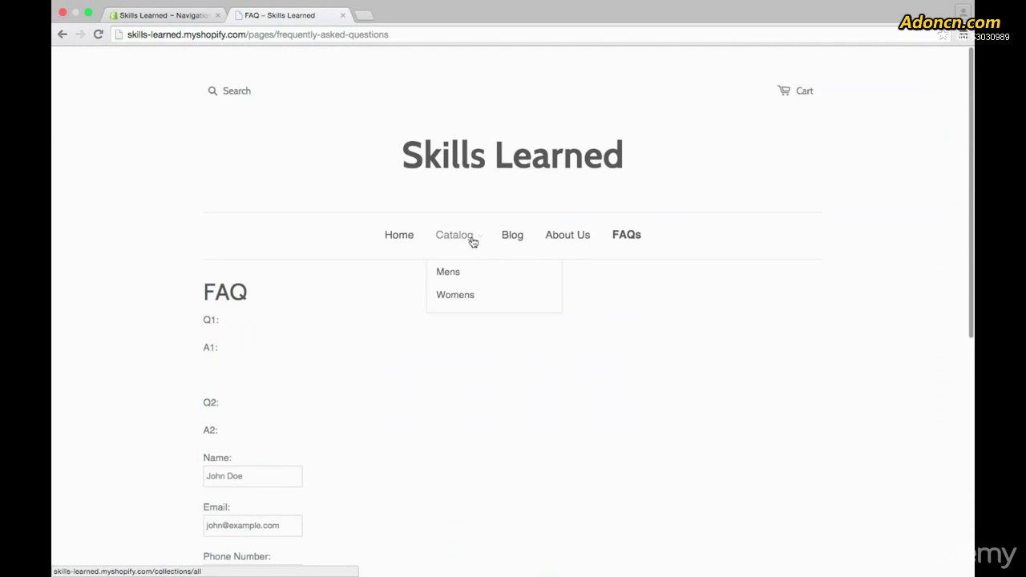
click(448, 273)
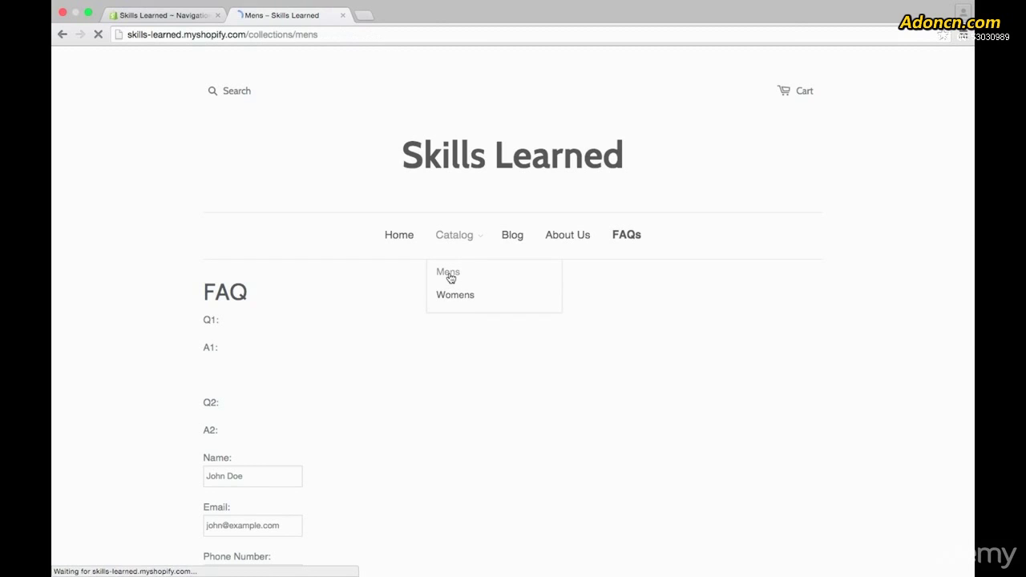
scroll(191, 275, down, 5)
scroll(191, 275, down, 3)
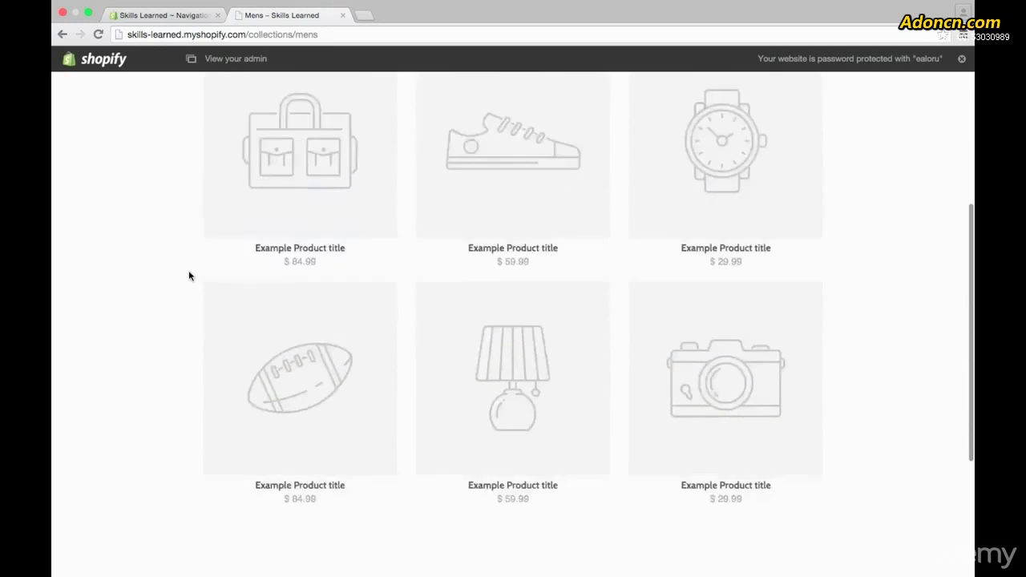
scroll(191, 275, up, 6)
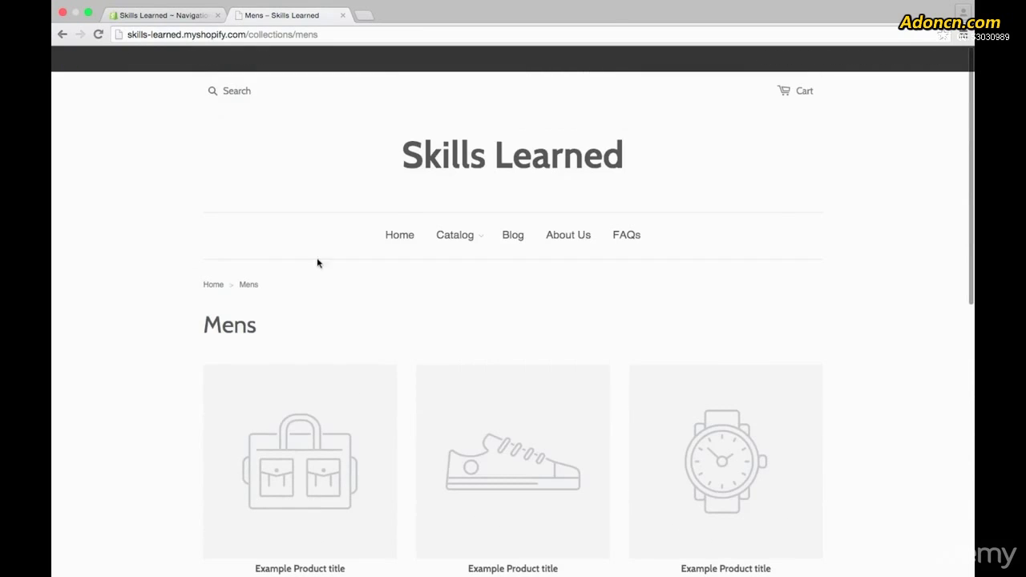
- Open the Womens collection page from the Catalog dropdown and browse it
click(456, 296)
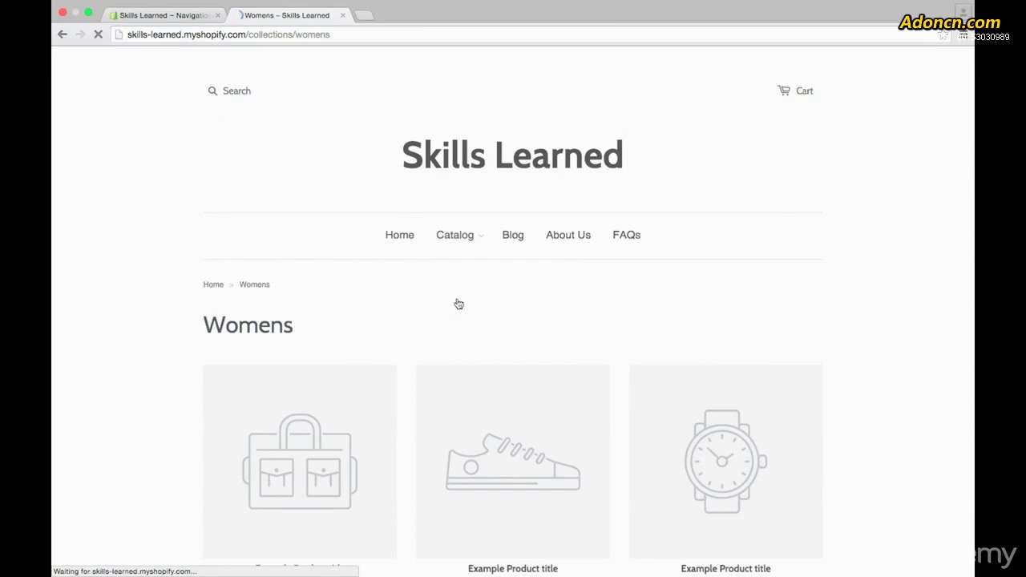
scroll(175, 250, down, 3)
scroll(175, 251, down, 5)
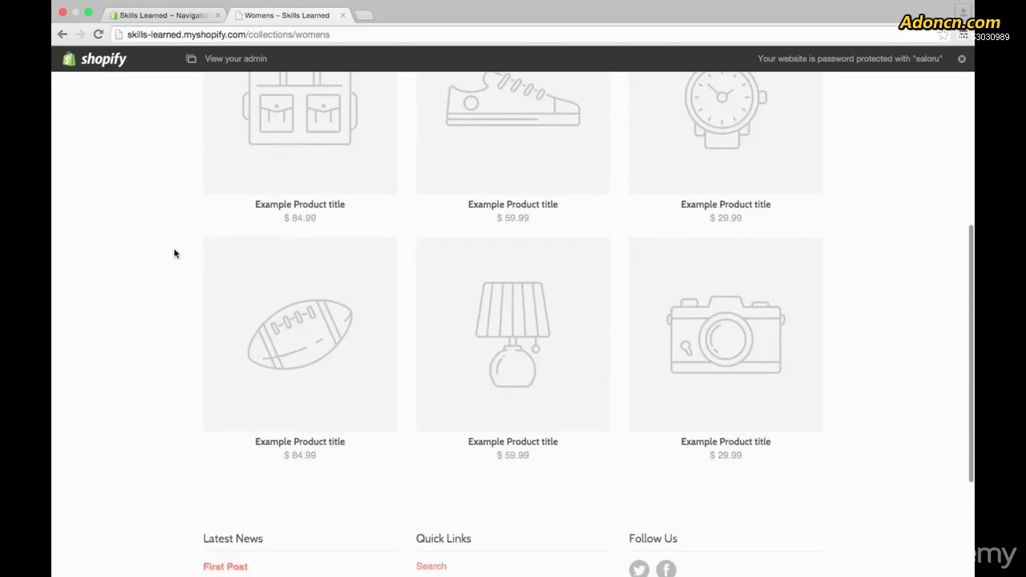
scroll(175, 251, up, 8)
- Go back to the Skills Learned – Navigation admin tab showing the Catalog link list
click(180, 16)
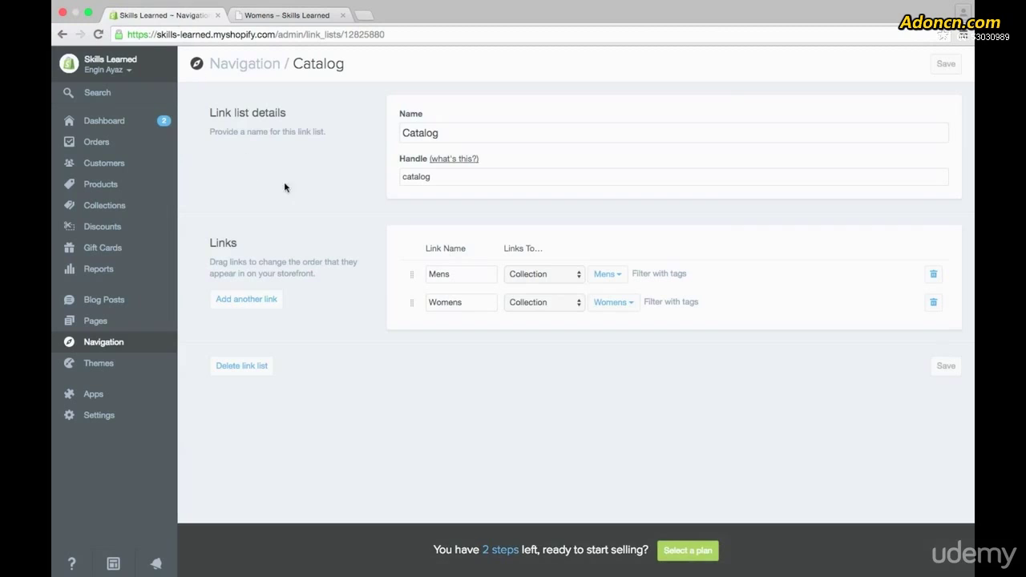